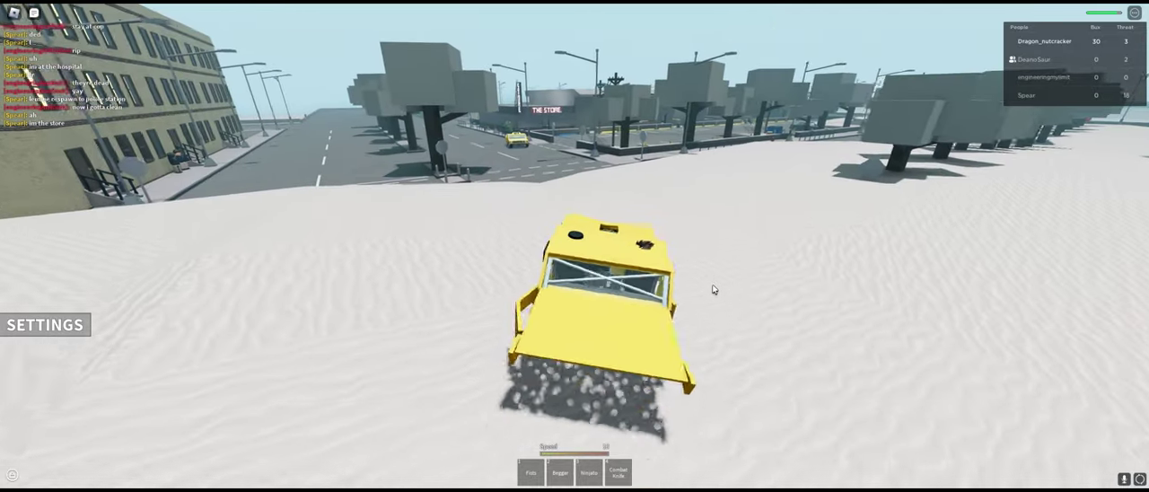
# Drive the wrecked taxi off the snow, down the road, and turn beside The Store.
pyautogui.press('w')
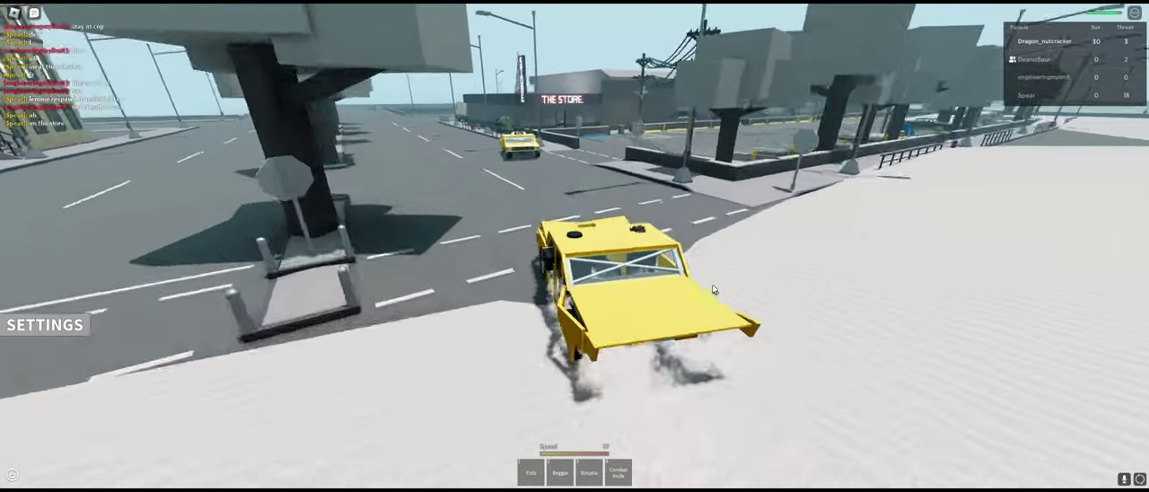
pyautogui.press('w')
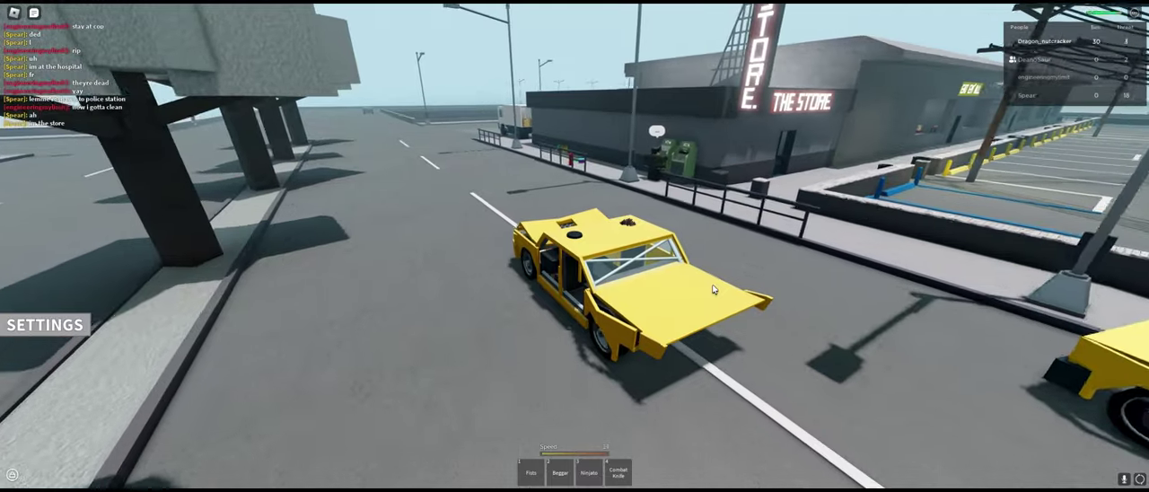
pyautogui.press('w')
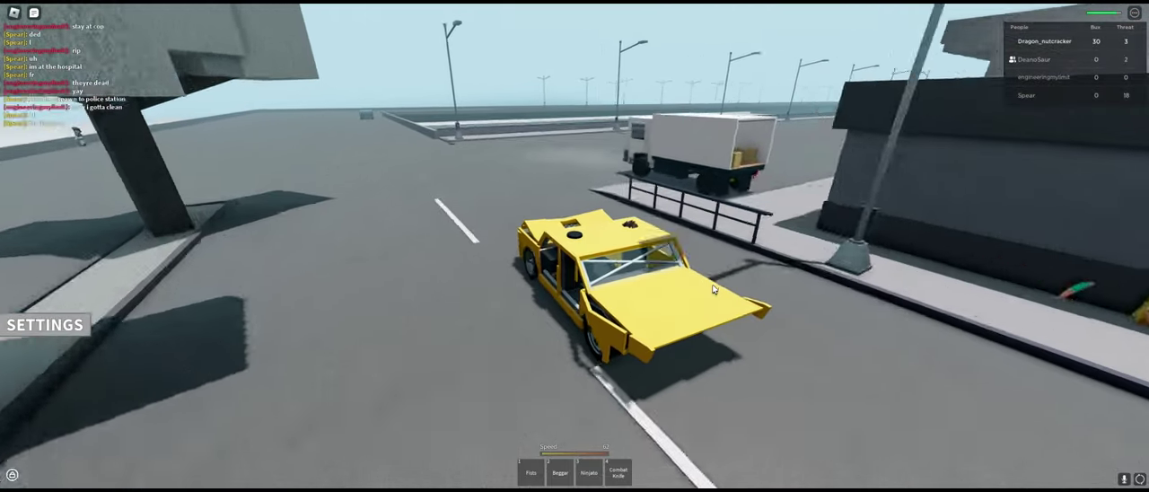
pyautogui.press('a')
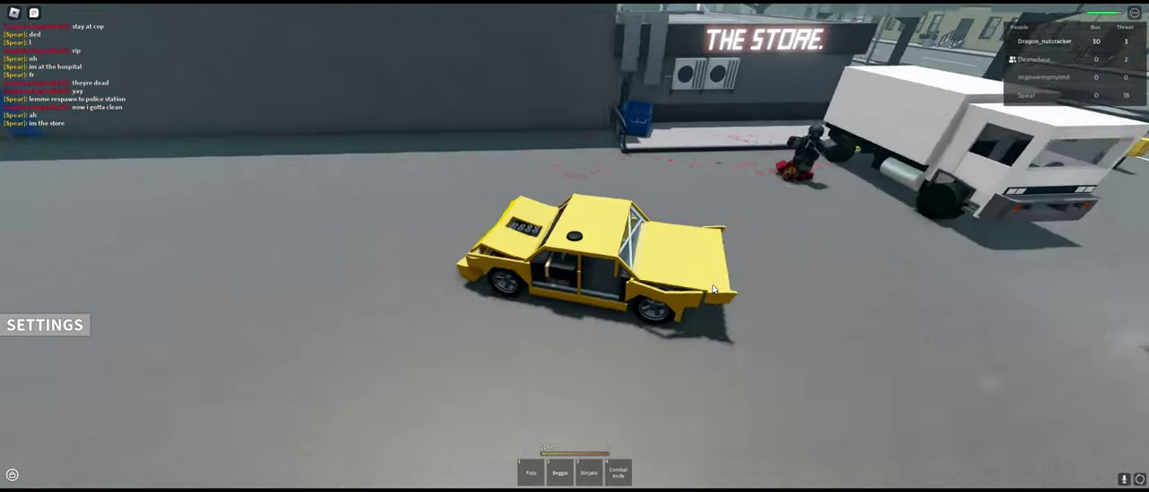
# Get out of the taxi, equip the Ninjato, and walk to The Store's corner.
pyautogui.press('space')
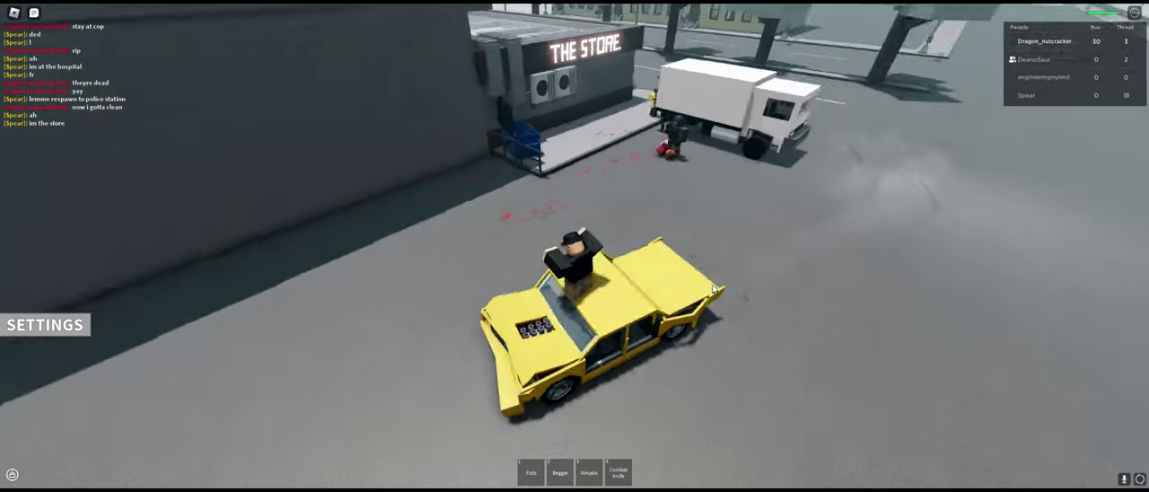
pyautogui.press('space')
pyautogui.press('w')
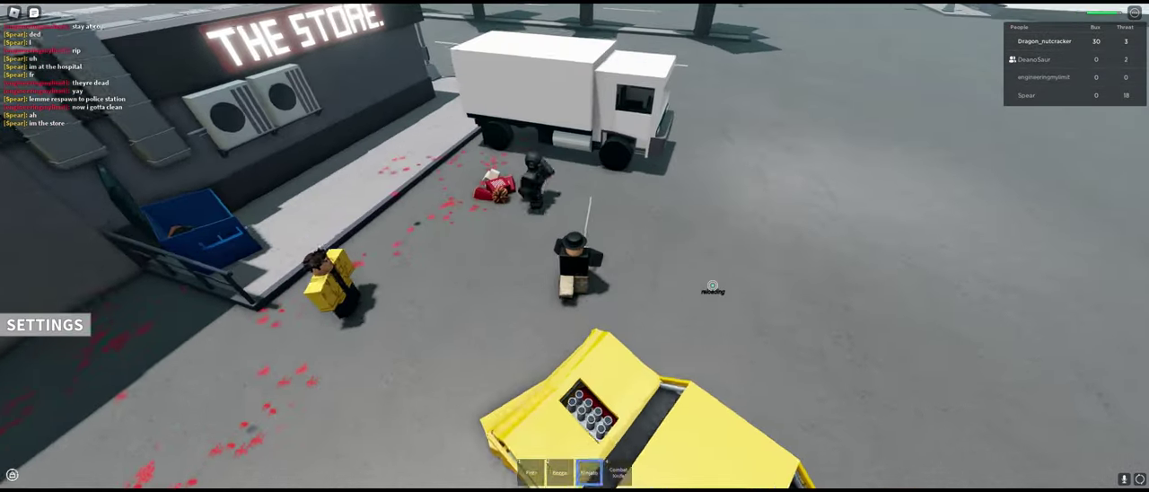
pyautogui.press('3')
pyautogui.press('w')
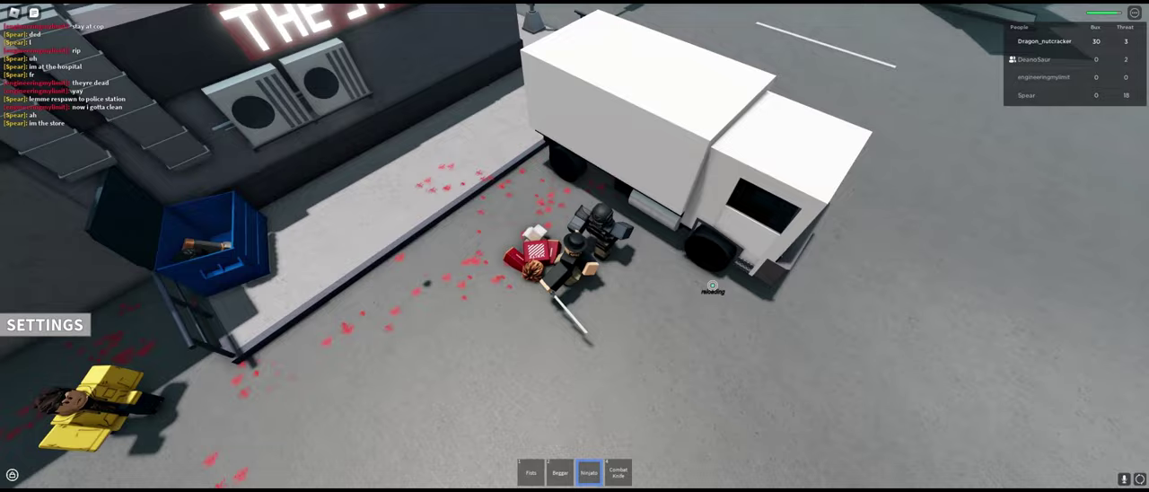
pyautogui.press('3')
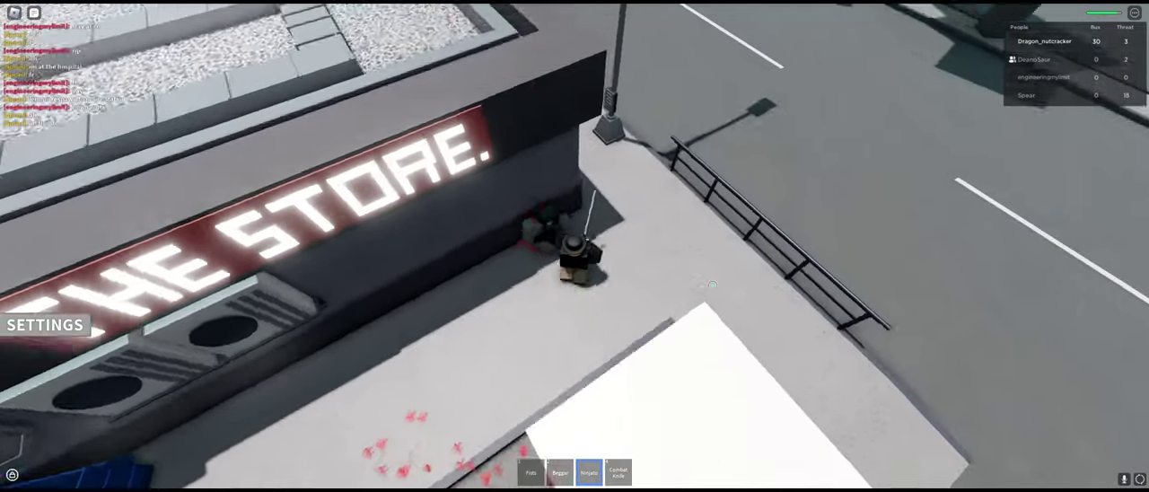
# Equip and drop the Combat Knife, then walk along the sidewalk into the store.
pyautogui.press('w')
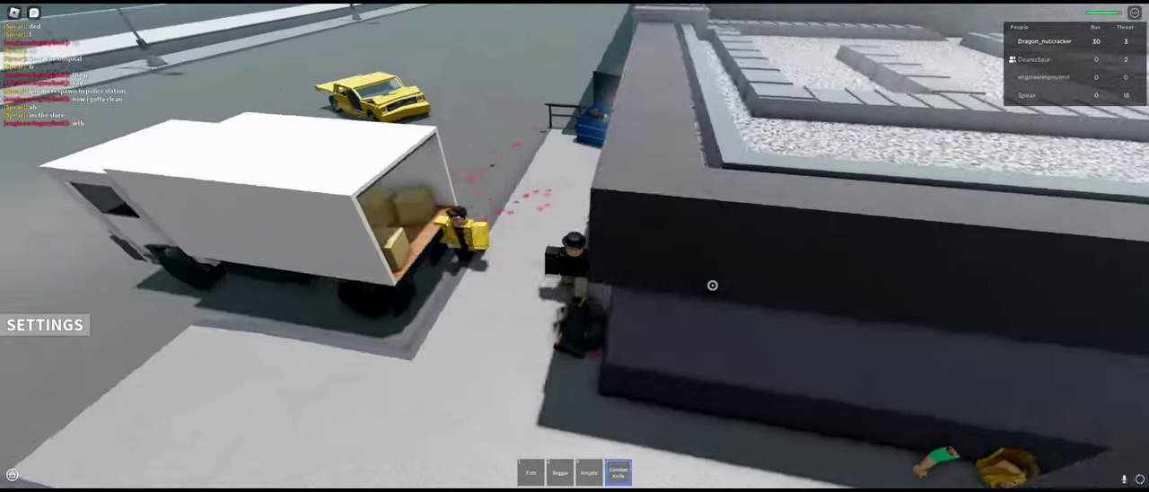
pyautogui.press('4')
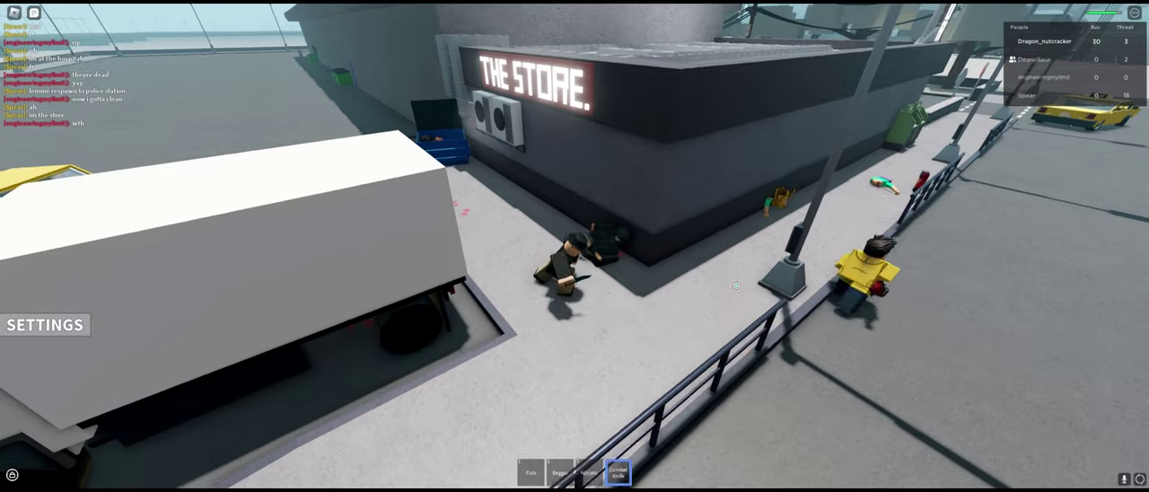
pyautogui.press('BackSpace')
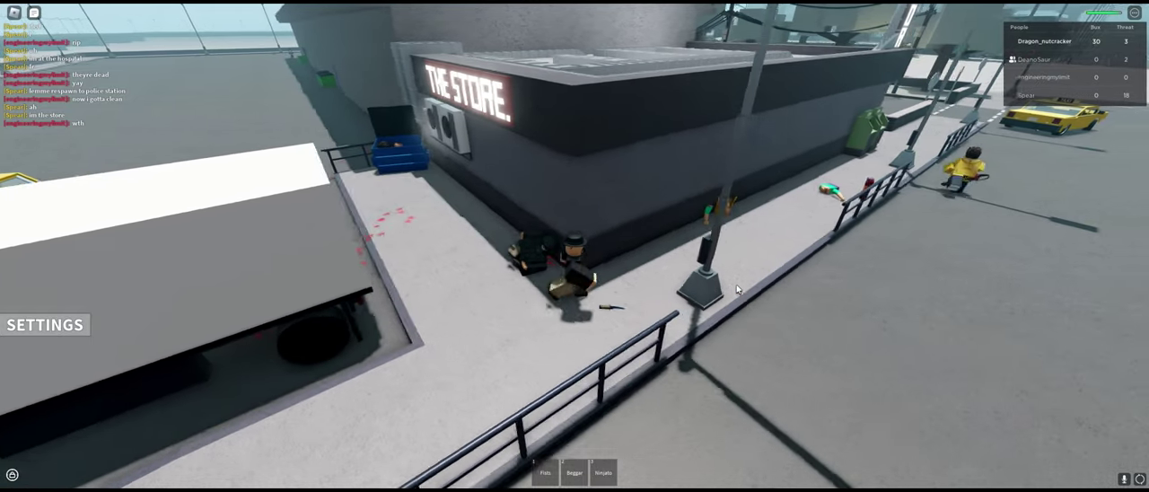
pyautogui.press('s')
pyautogui.press('a')
pyautogui.press('w')
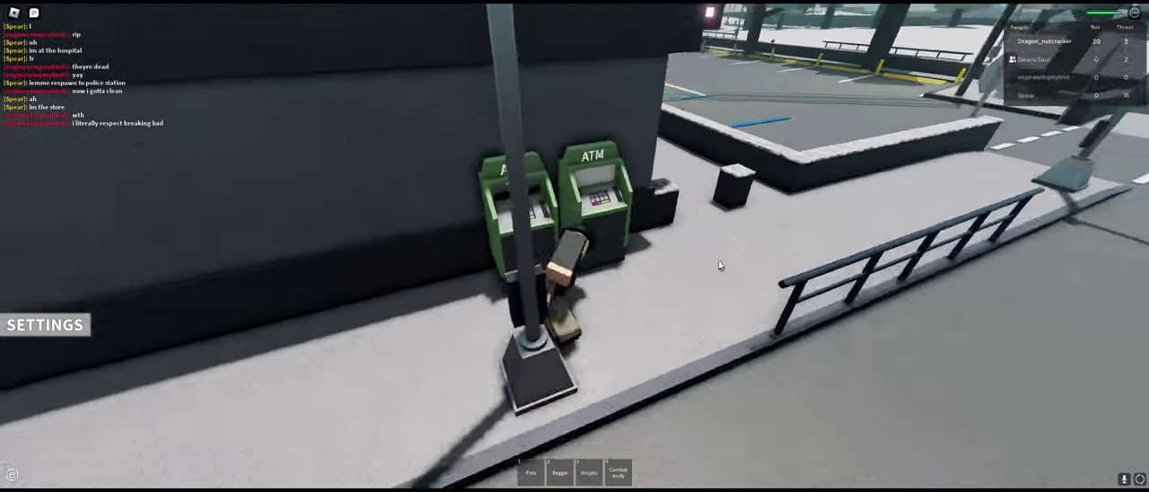
pyautogui.scroll(5, 718, 264)
pyautogui.scroll(-5, 719, 265)
pyautogui.scroll(-3, 719, 264)
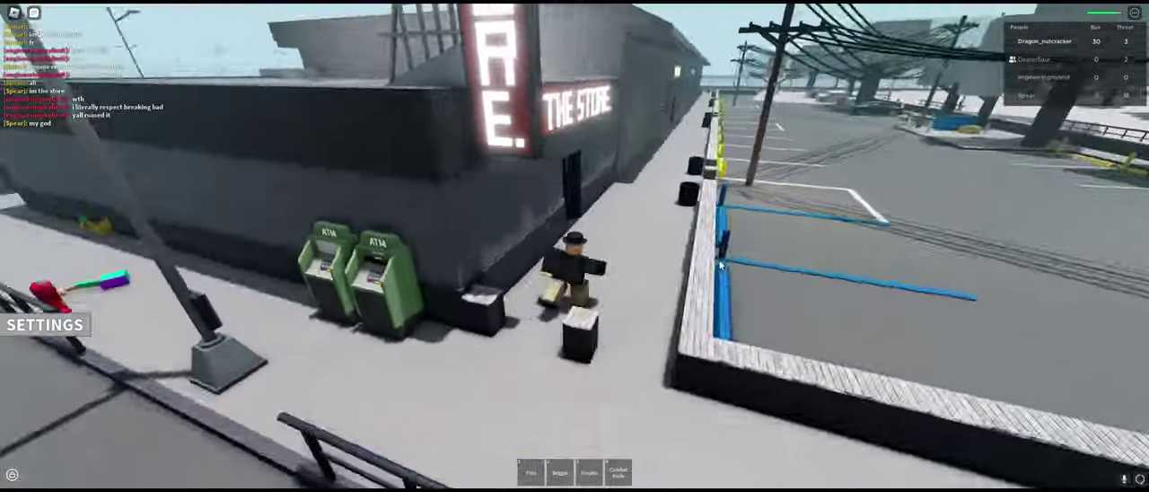
pyautogui.press('w')
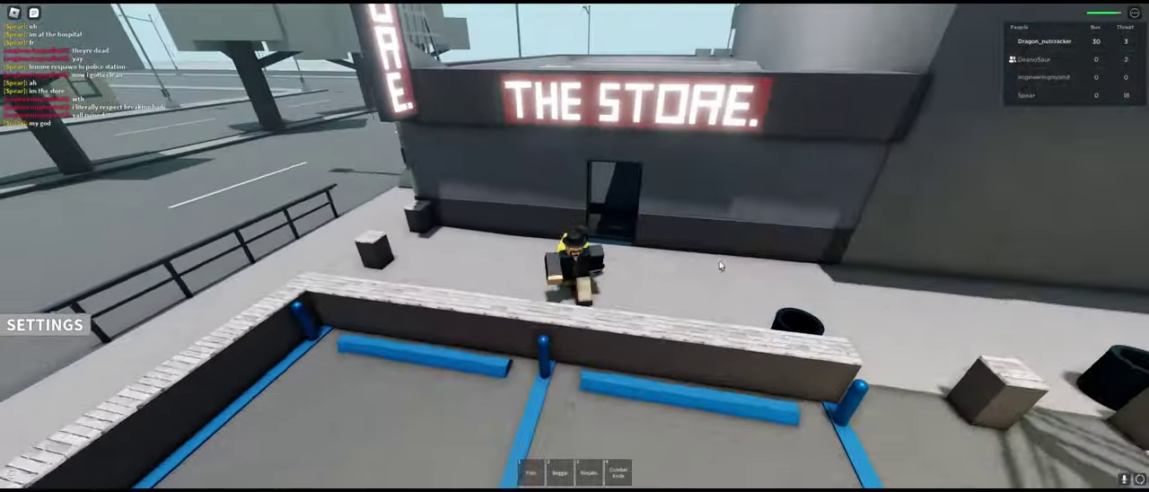
# Walk from the shelves to the checkout counters and turn the character around.
pyautogui.press('w')
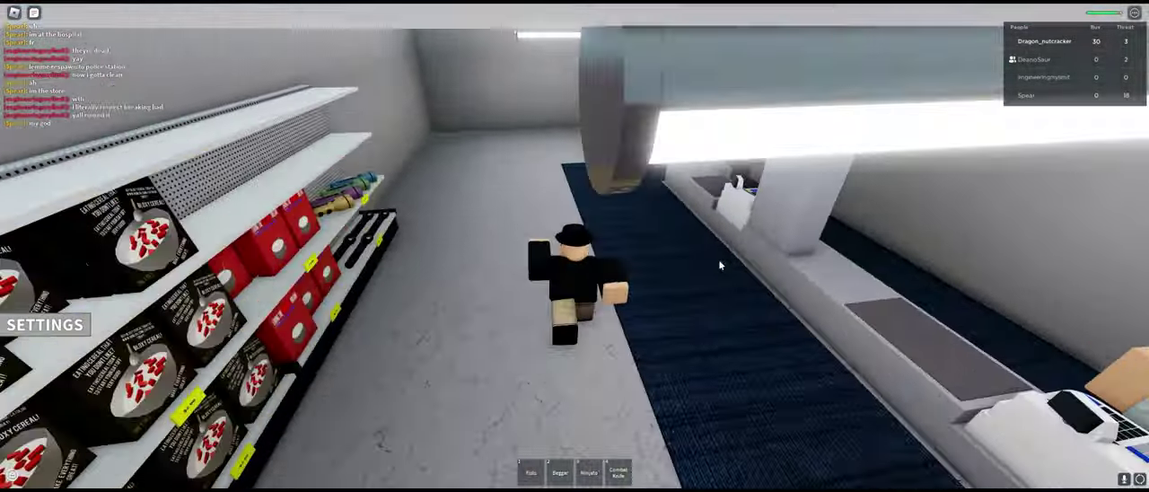
pyautogui.press('s')
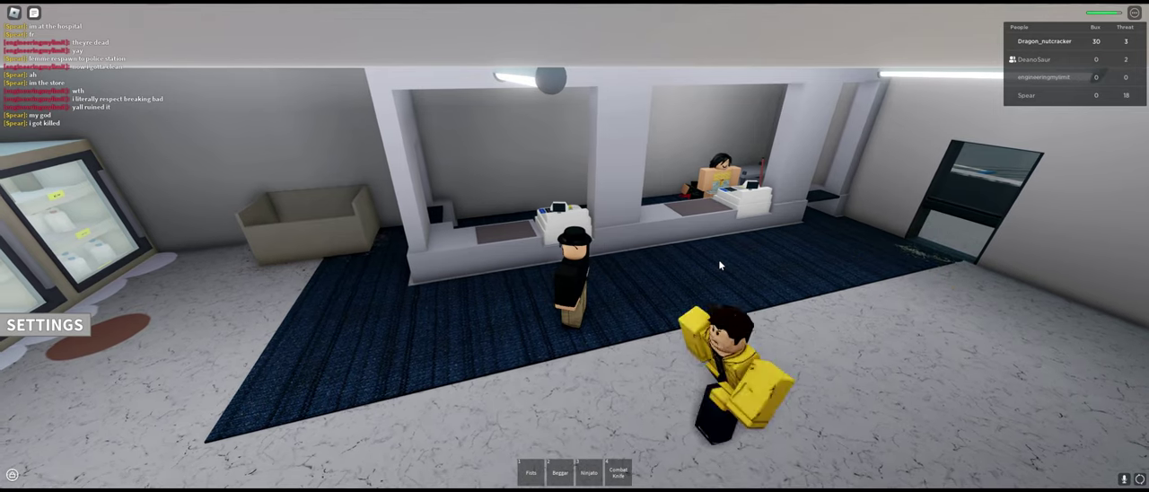
pyautogui.press('a')
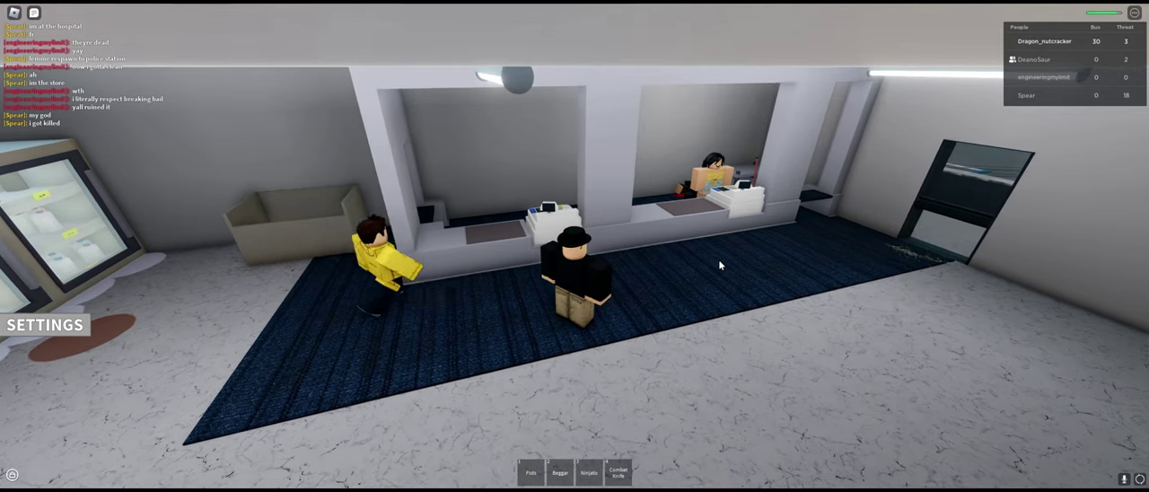
pyautogui.press('s')
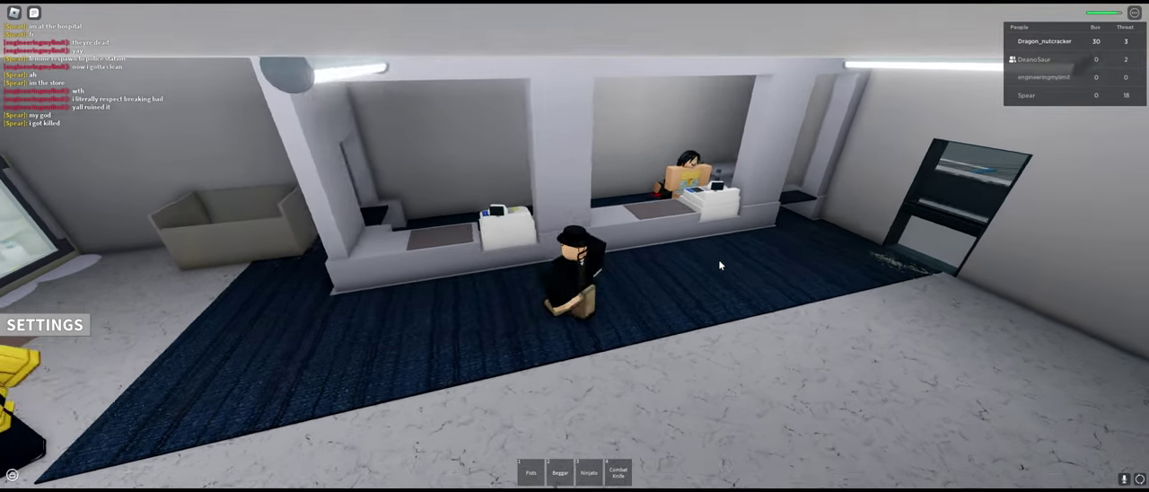
pyautogui.press('a')
pyautogui.write('the whole point of bei')
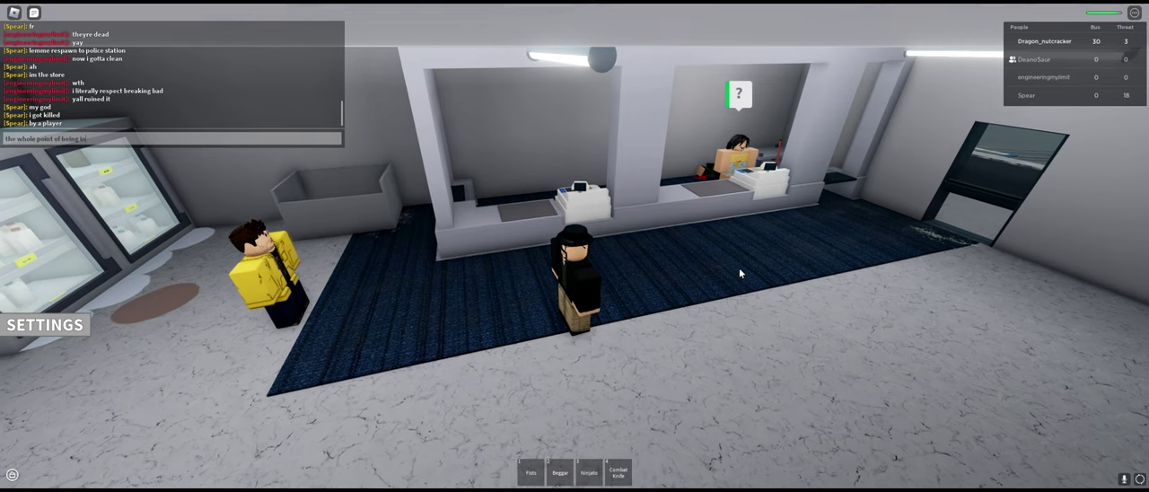
pyautogui.write('ng in the emp')
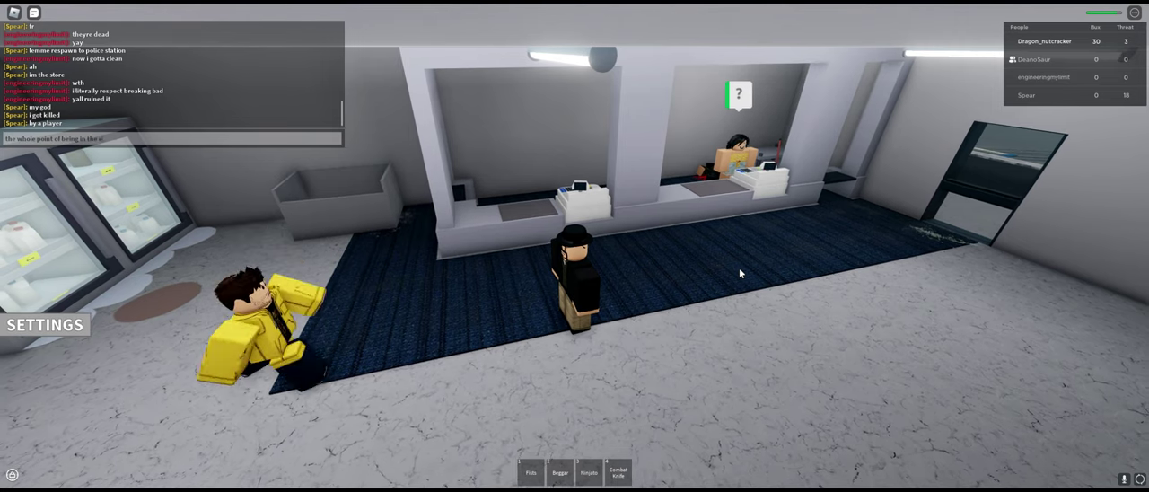
pyautogui.write('ires')
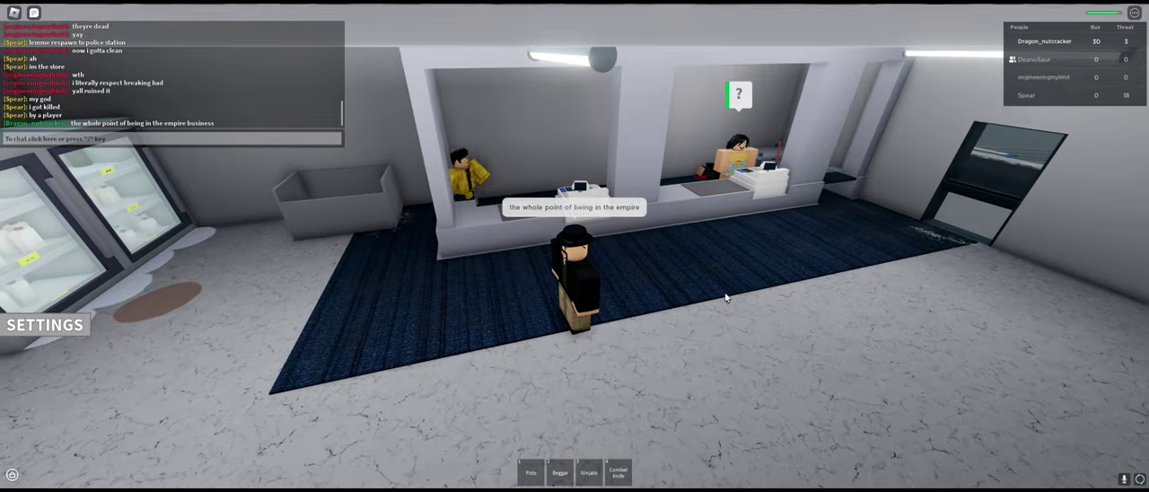
pyautogui.write('d')
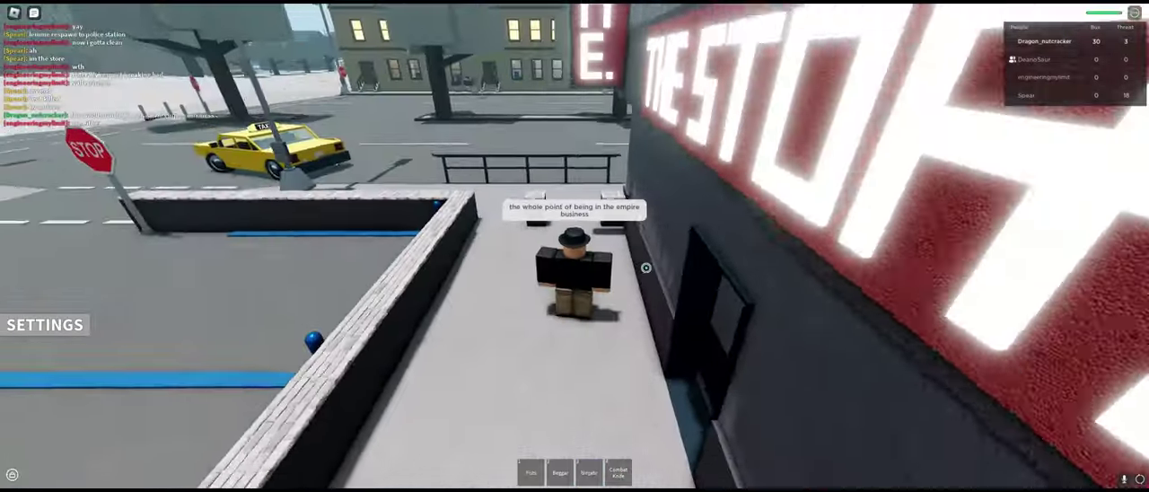
pyautogui.write('44')
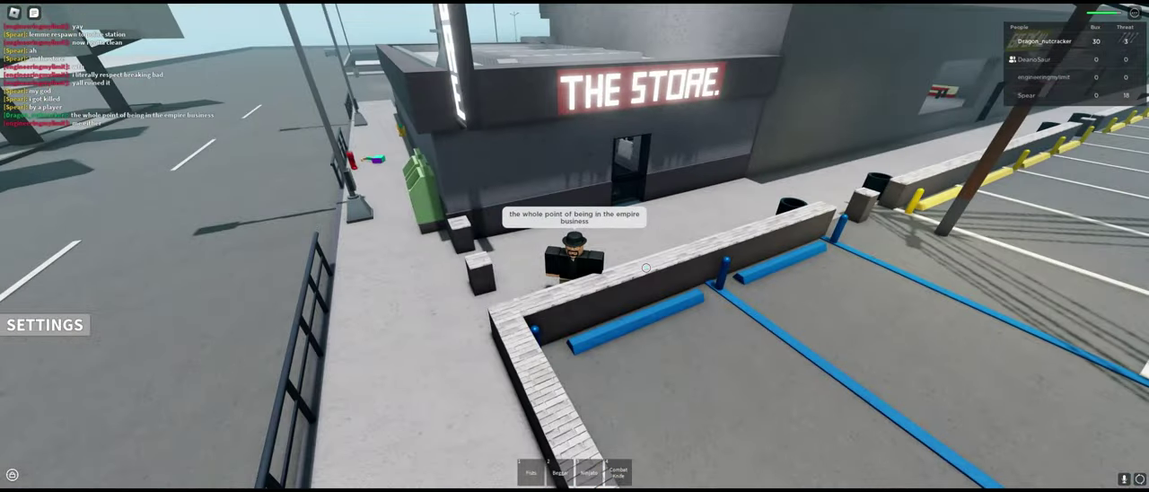
pyautogui.write('w')
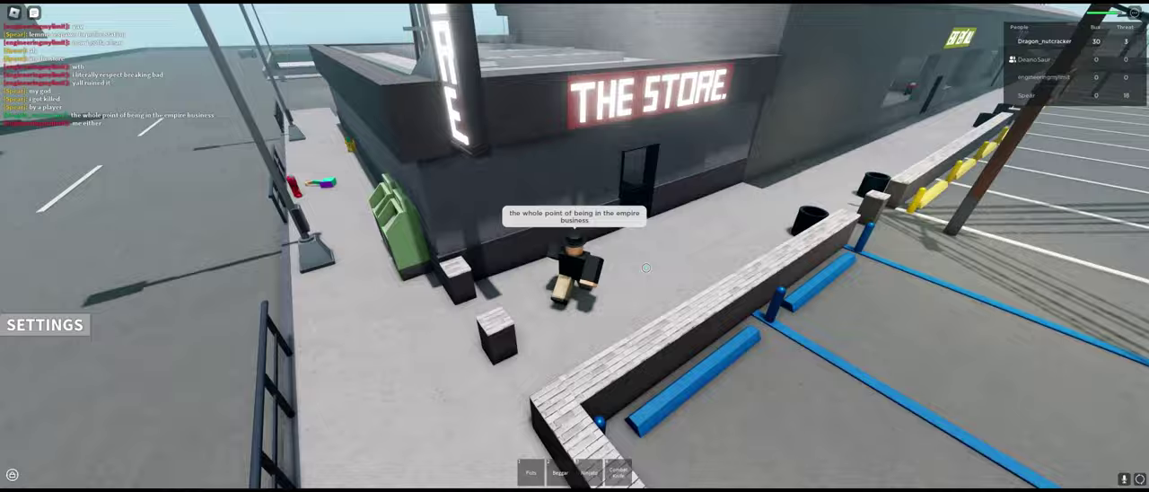
pyautogui.write('s')
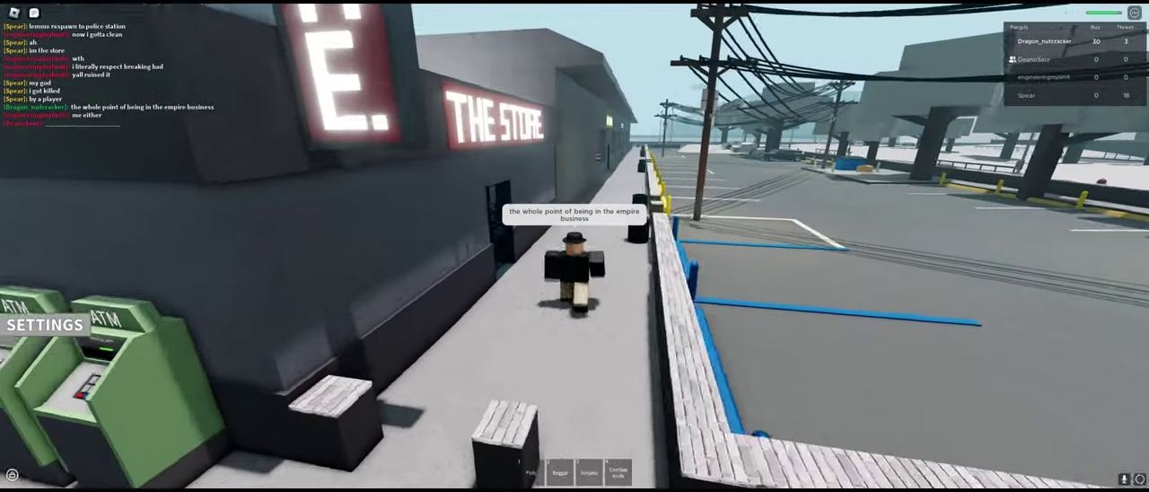
pyautogui.write('s')
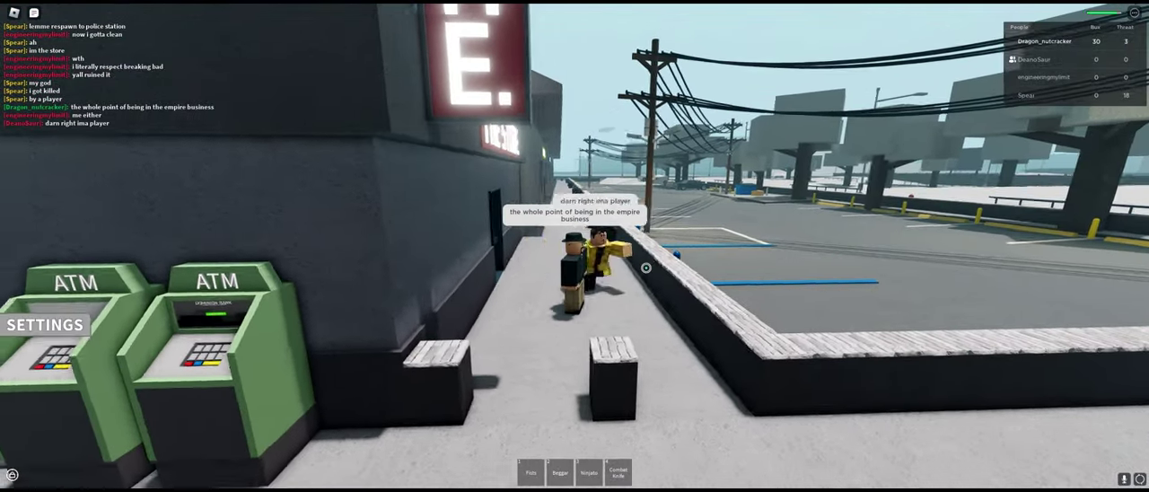
pyautogui.write('w')
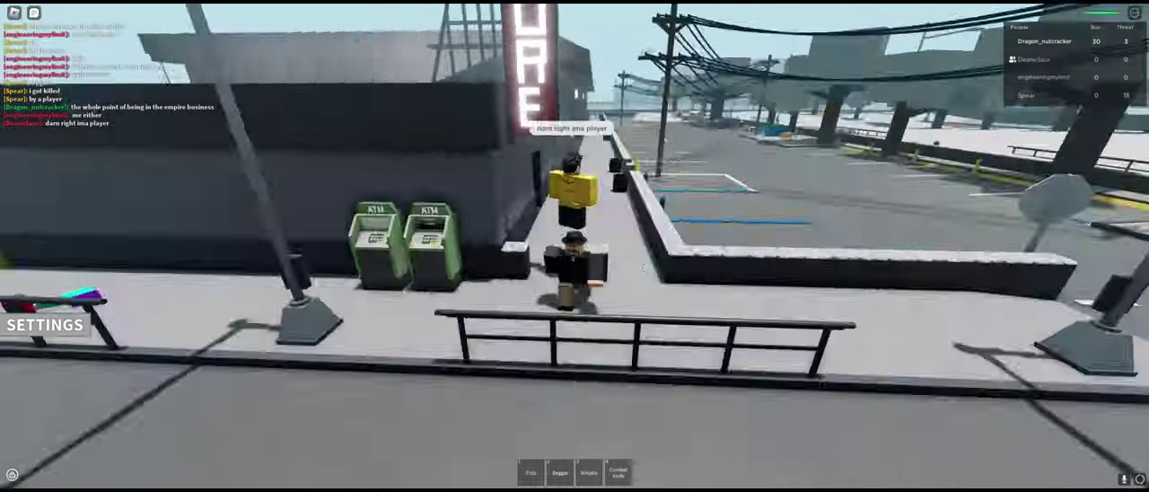
pyautogui.write('w')
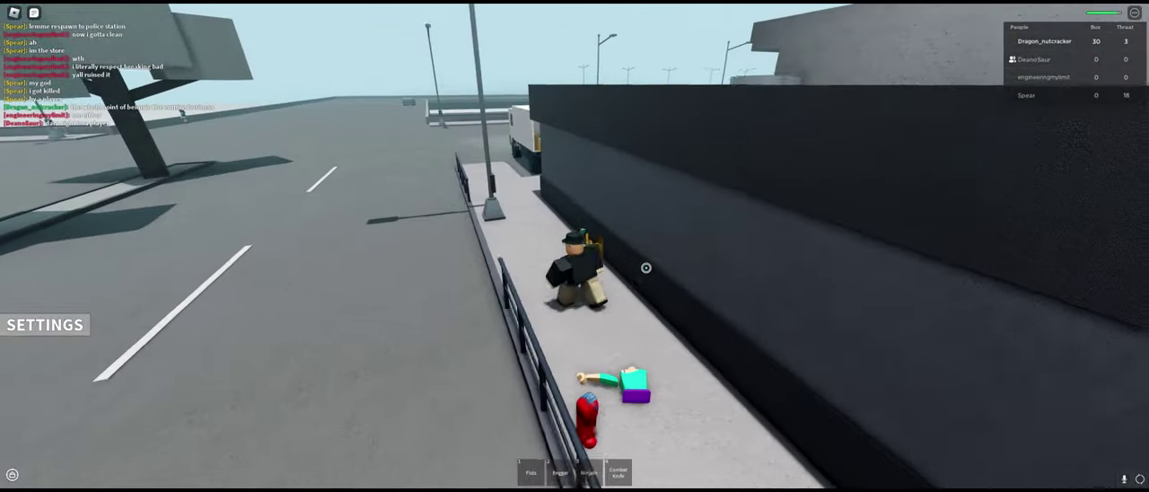
pyautogui.write('w')
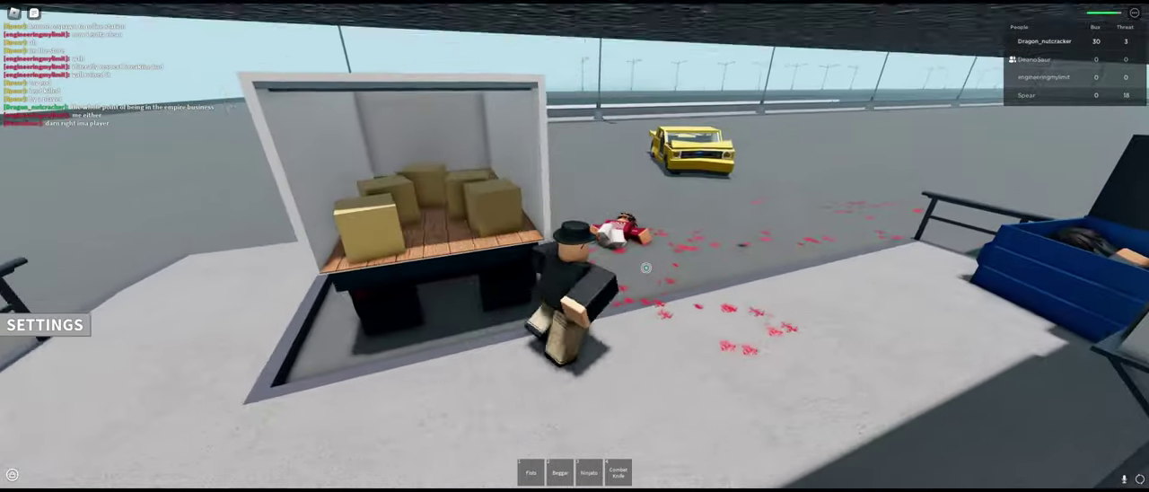
pyautogui.write('w')
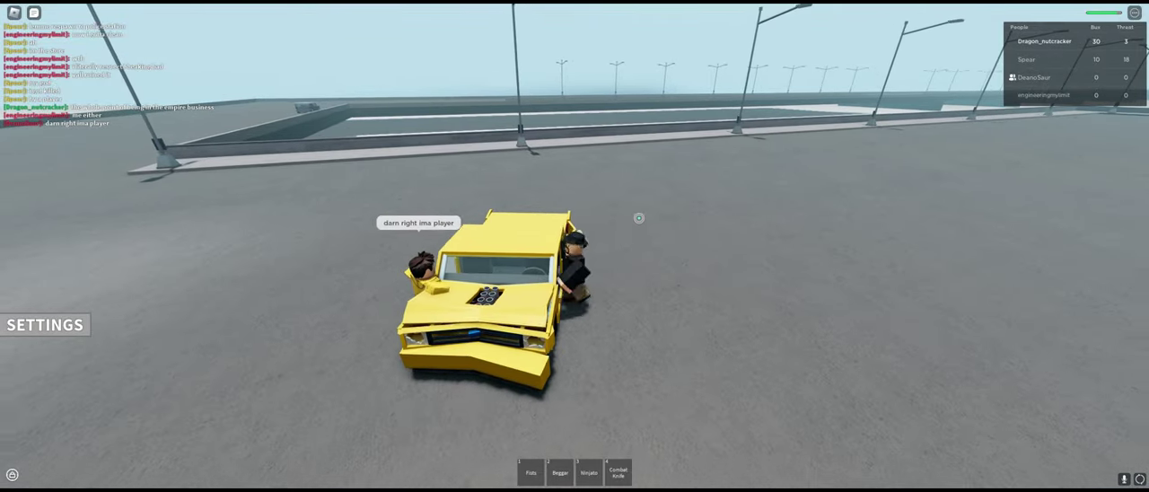
pyautogui.write('w')
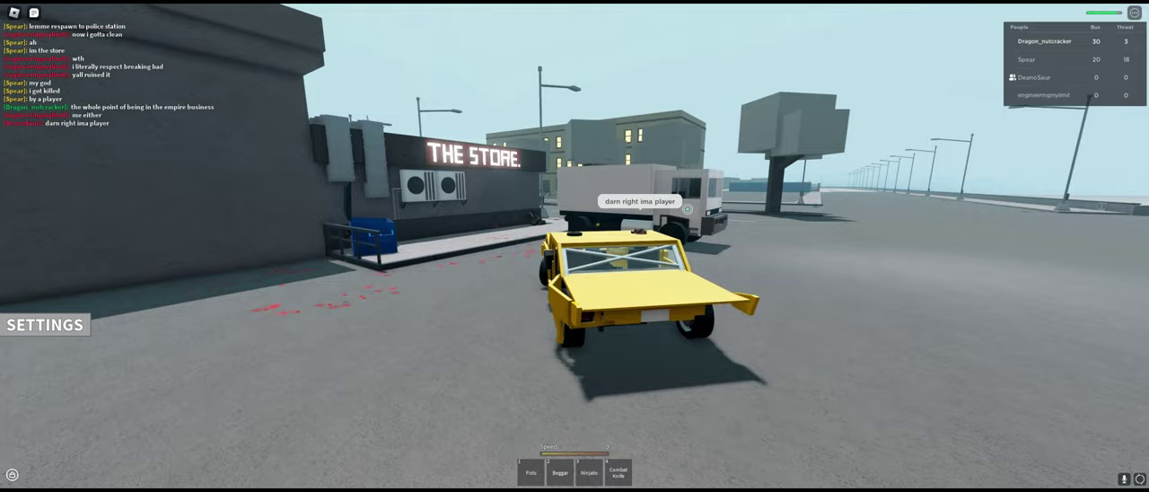
pyautogui.write('a')
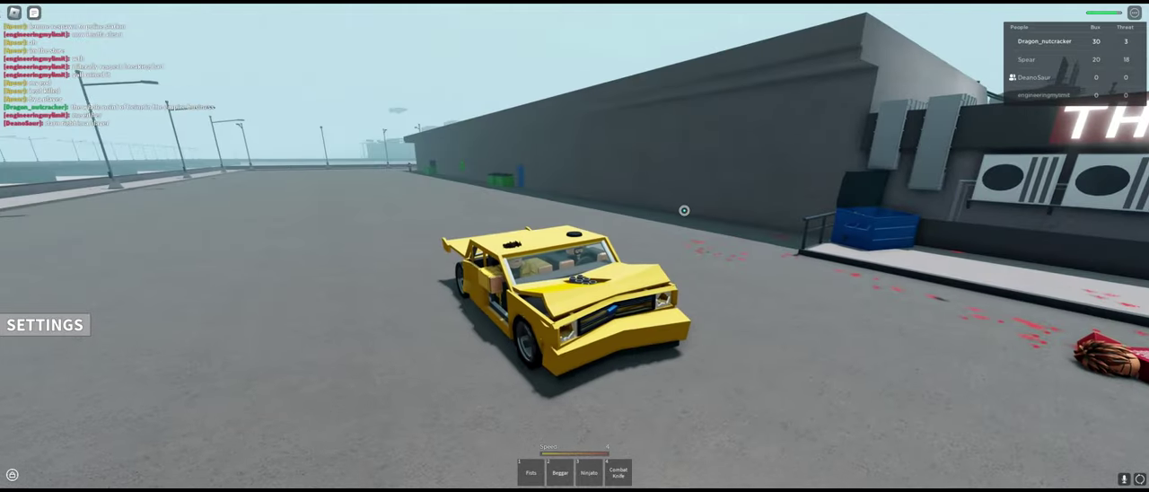
pyautogui.write('w')
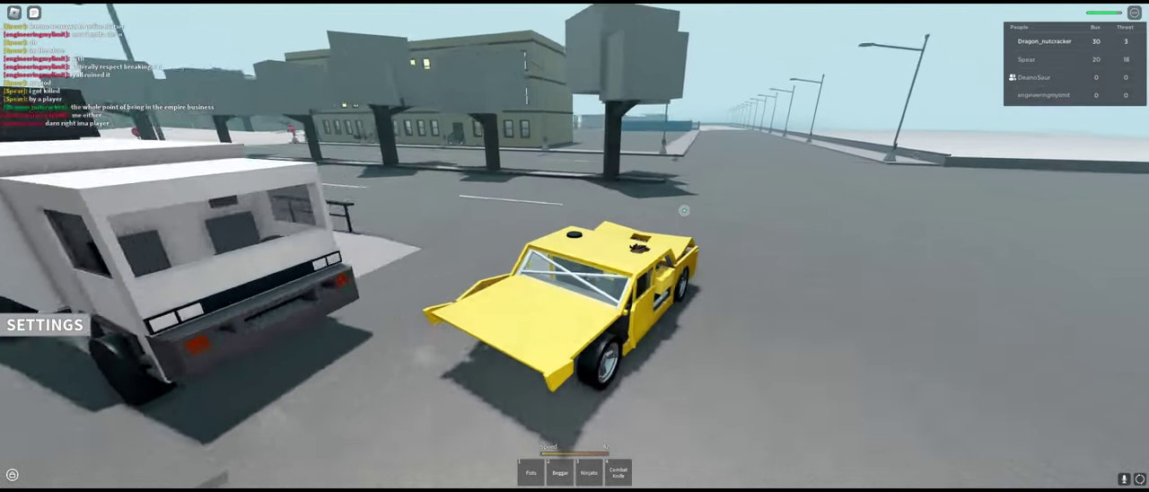
pyautogui.write('w')
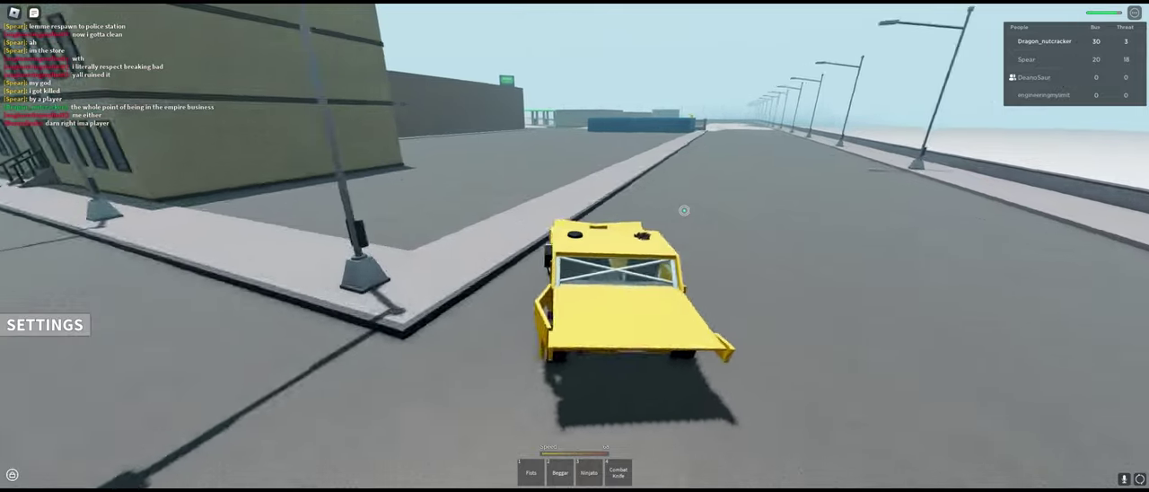
pyautogui.write('a')
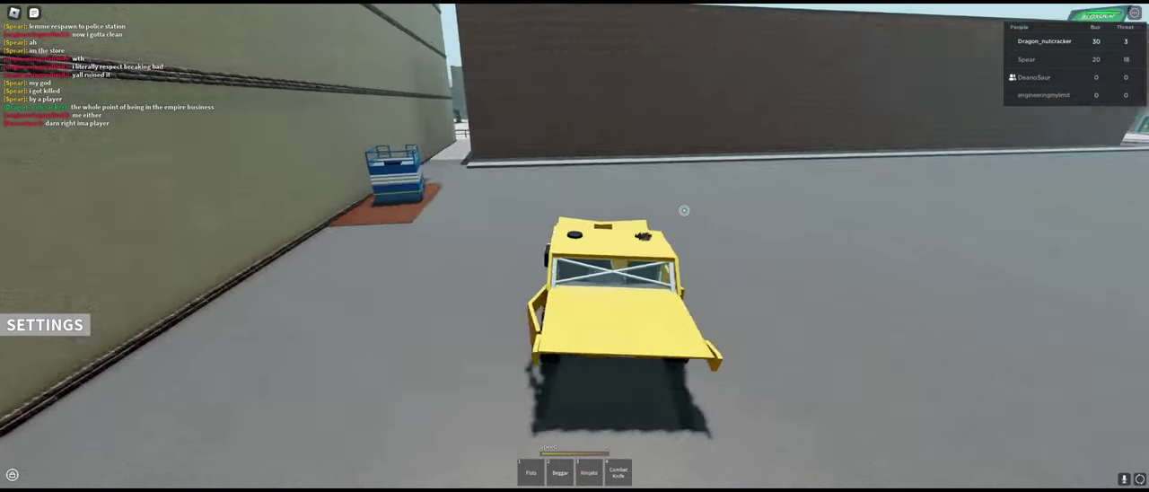
pyautogui.write('a')
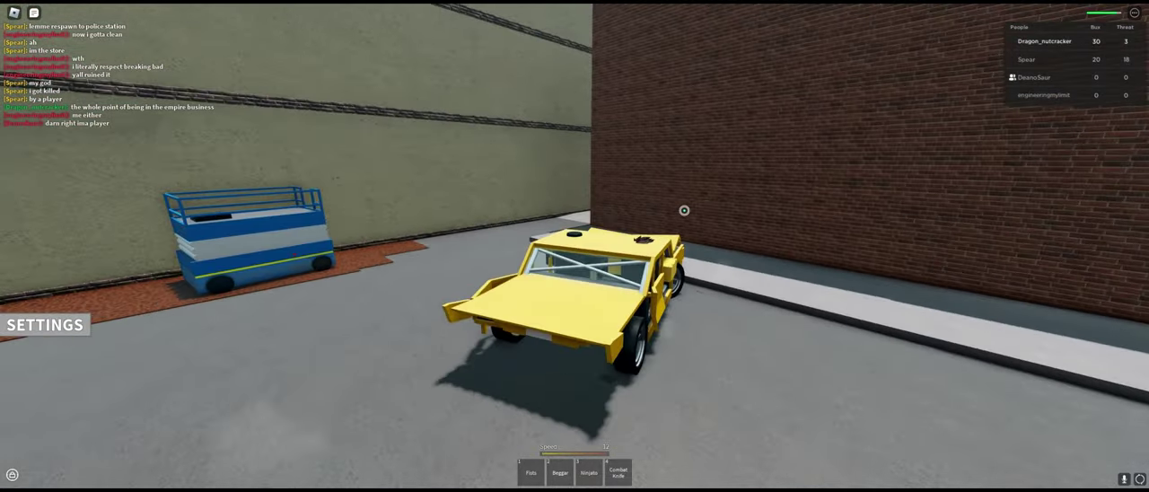
pyautogui.write('w')
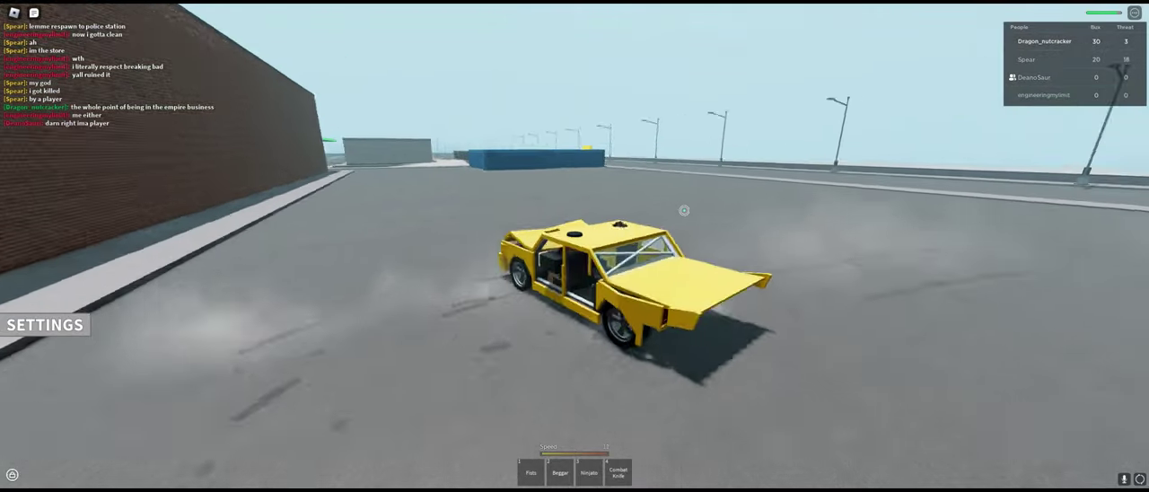
pyautogui.write('w')
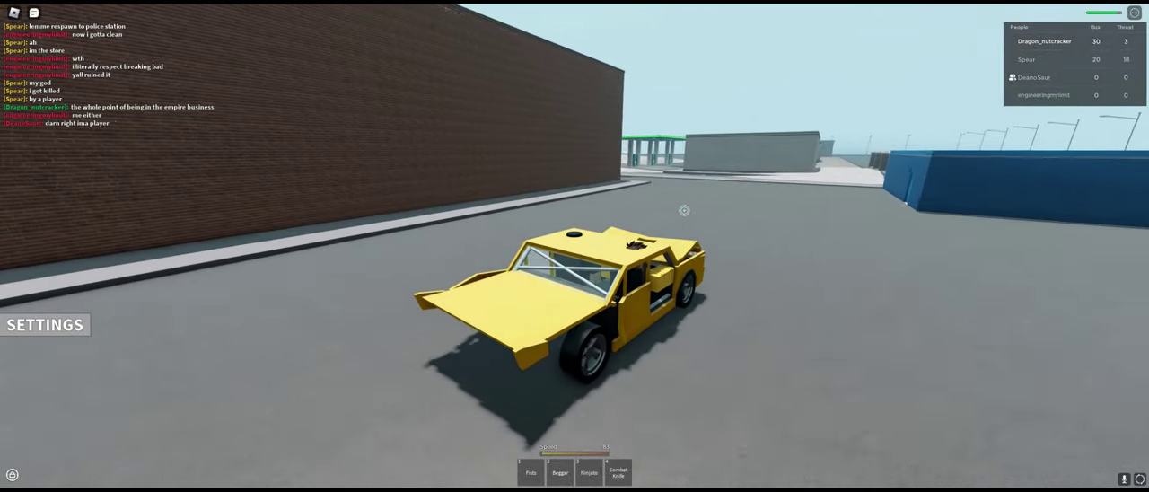
pyautogui.write('w')
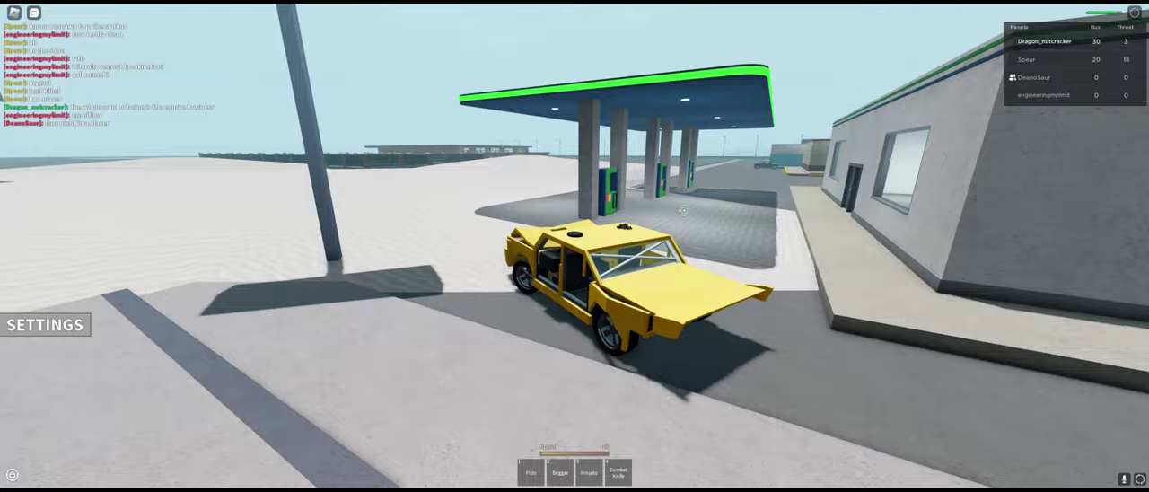
pyautogui.write('a')
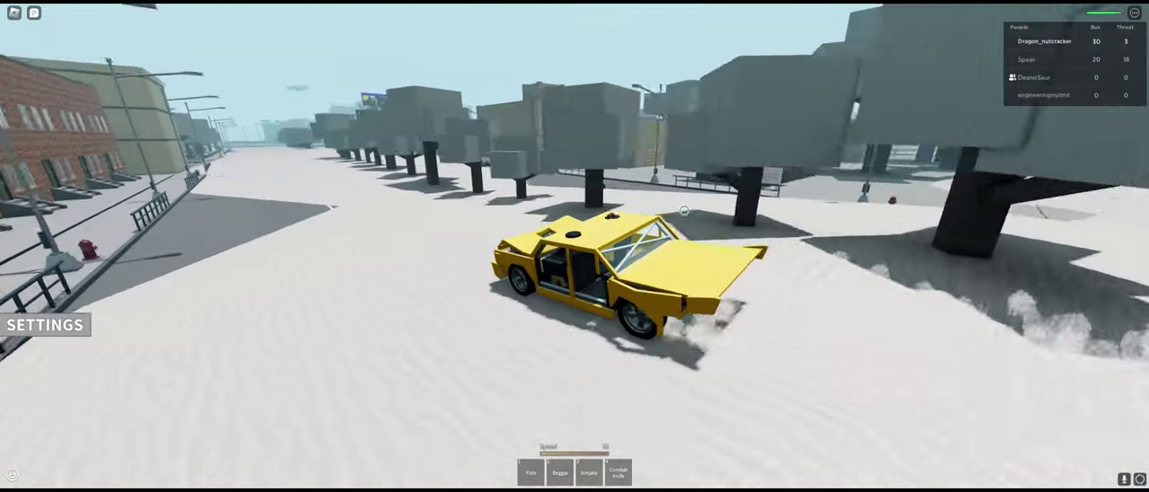
pyautogui.write('a')
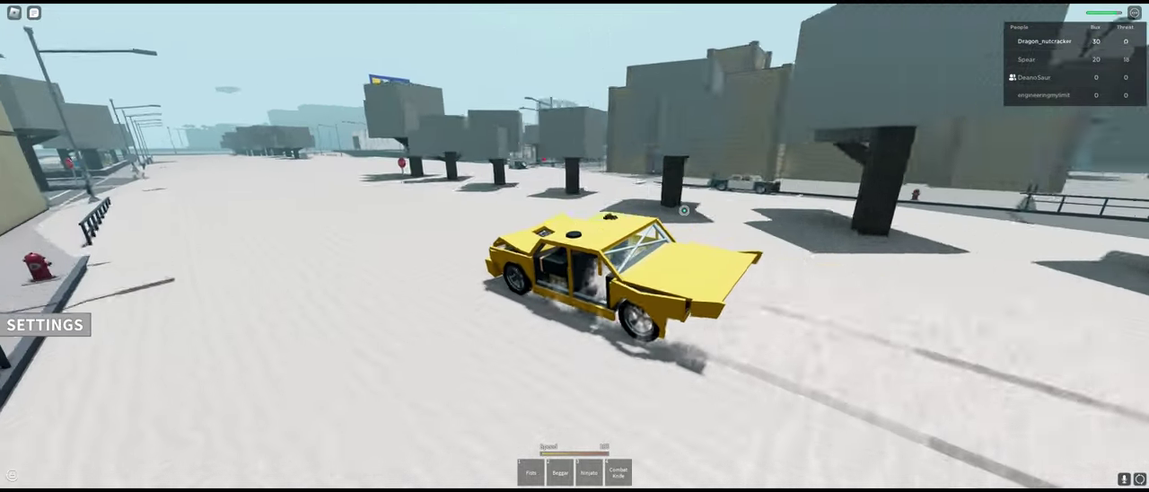
pyautogui.write('w')
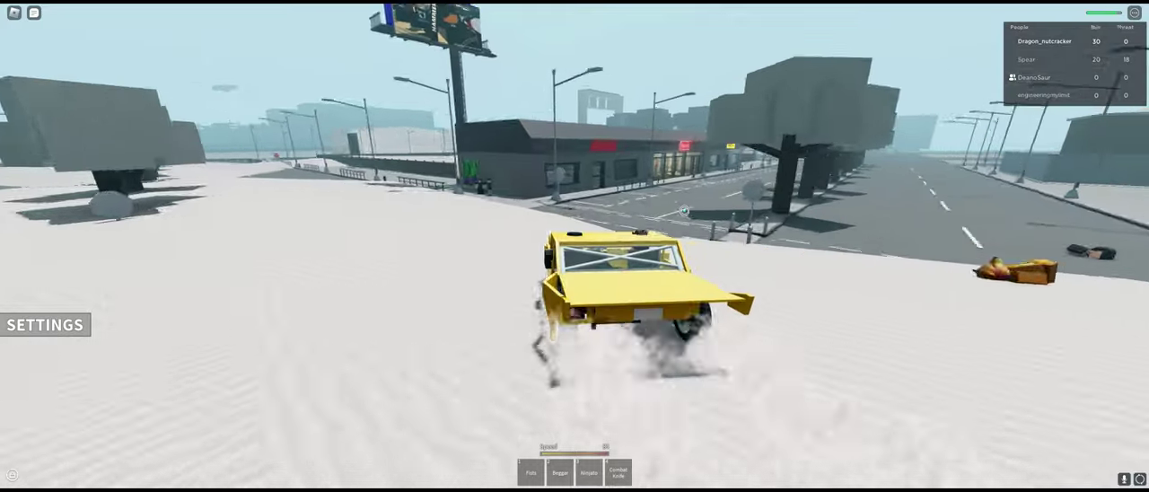
pyautogui.write('w')
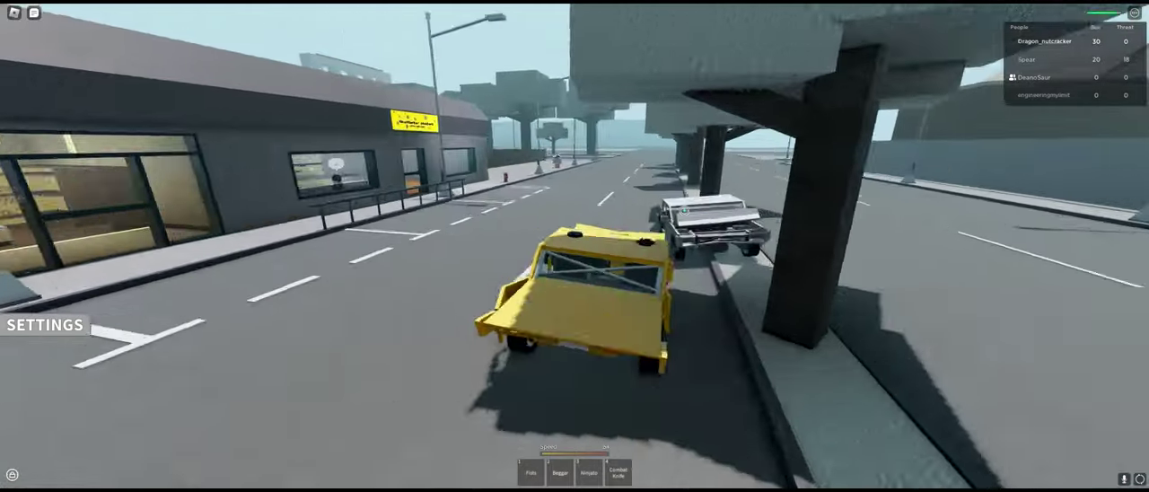
pyautogui.write('w')
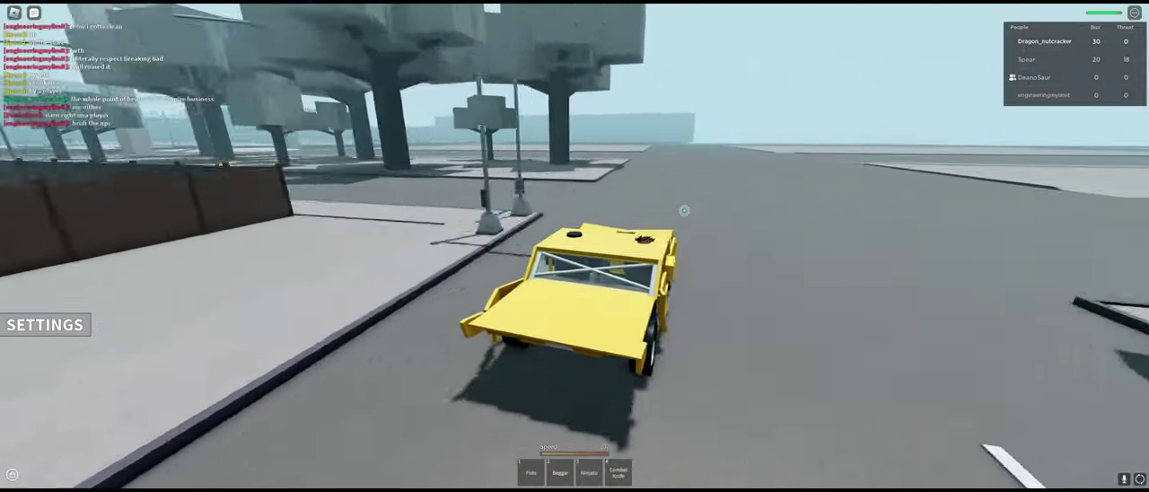
pyautogui.write('wa')
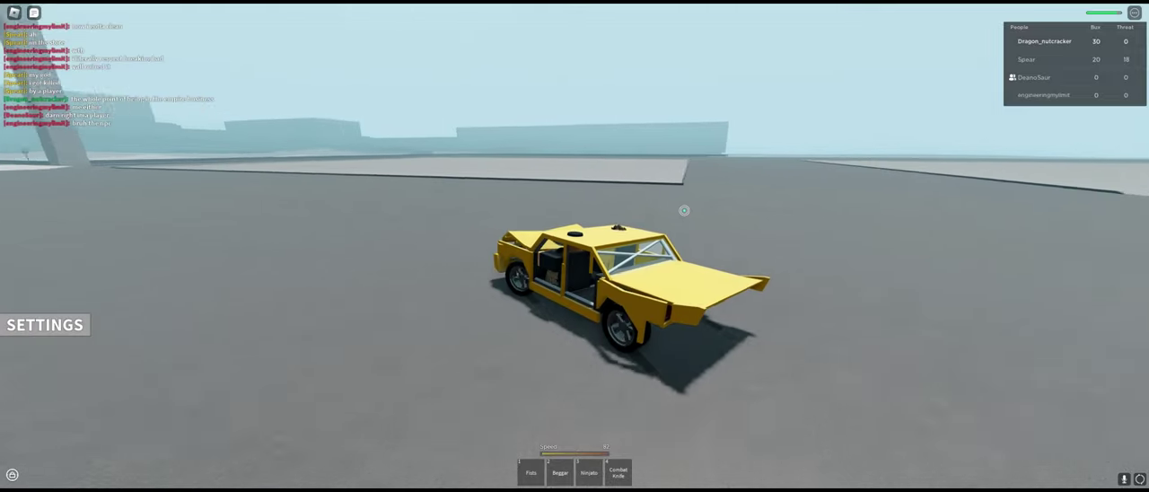
pyautogui.write('a')
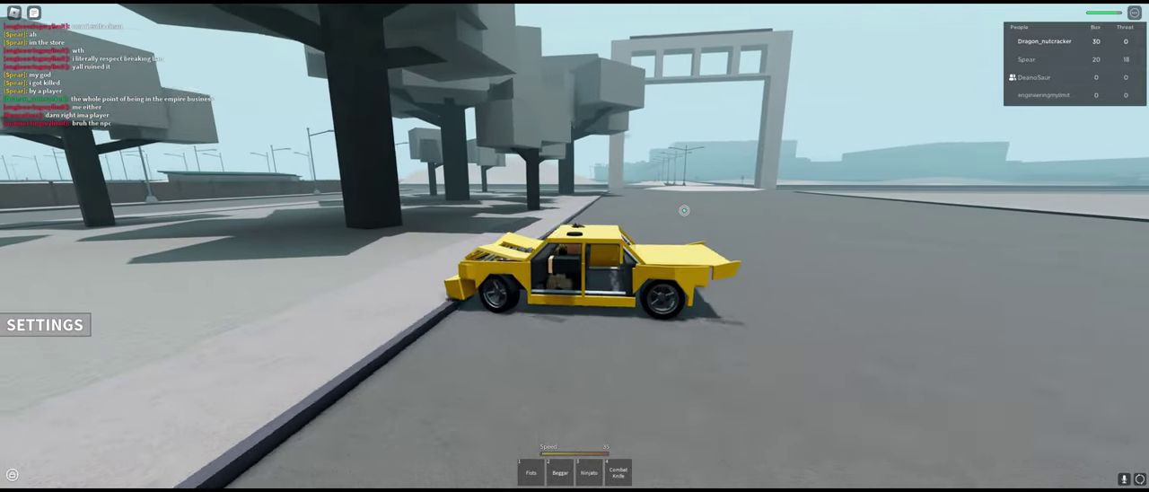
pyautogui.write('s')
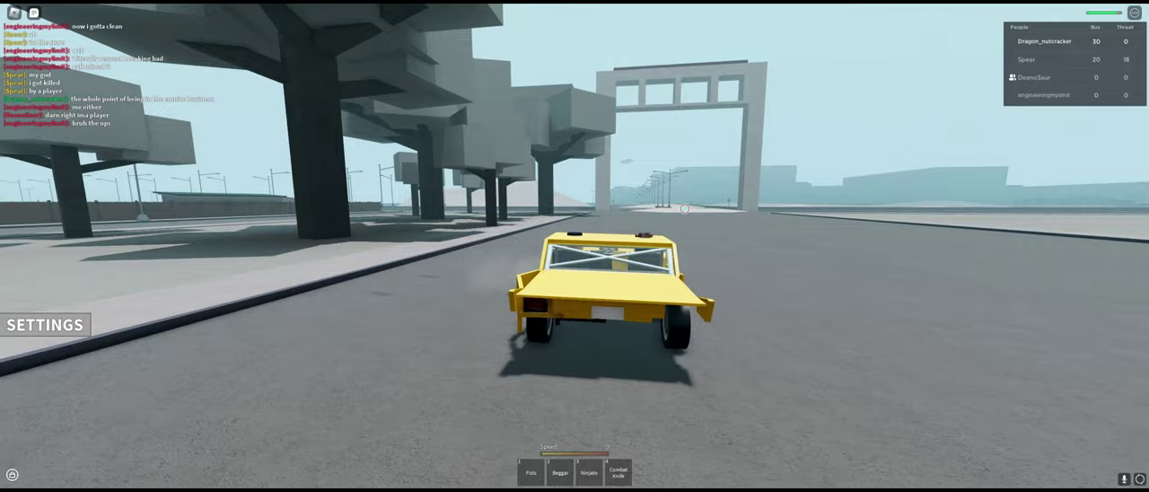
pyautogui.write('d')
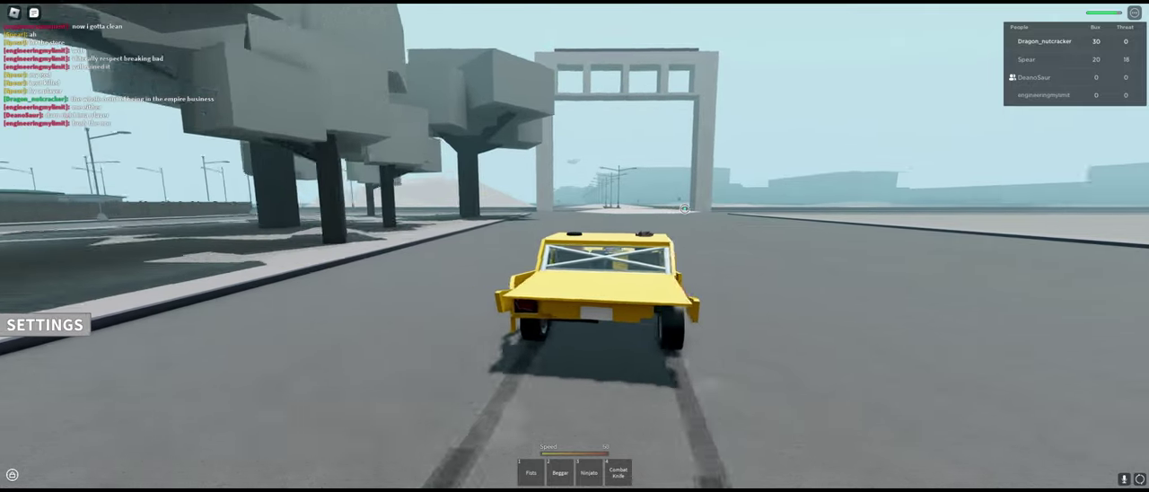
pyautogui.write('w')
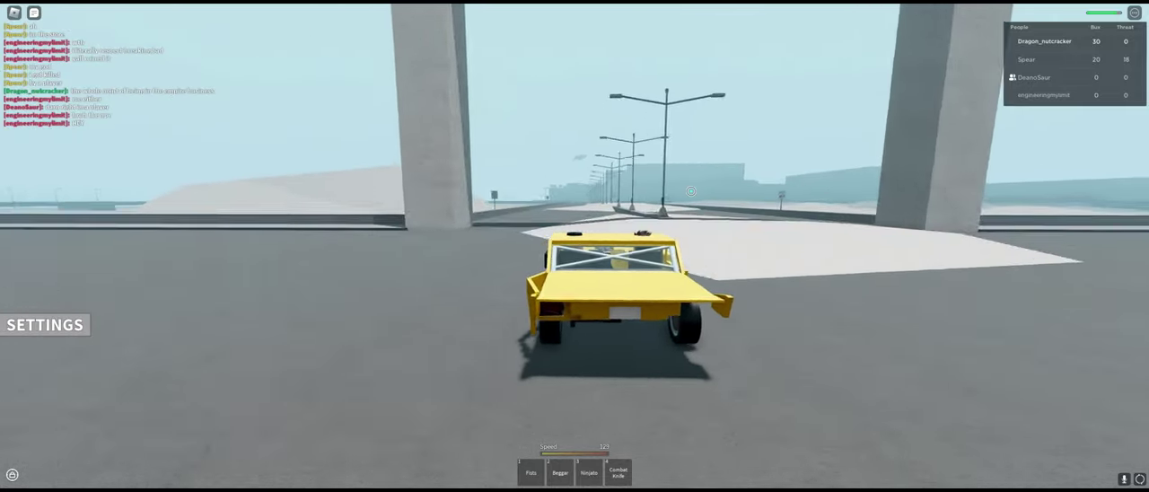
pyautogui.write('w')
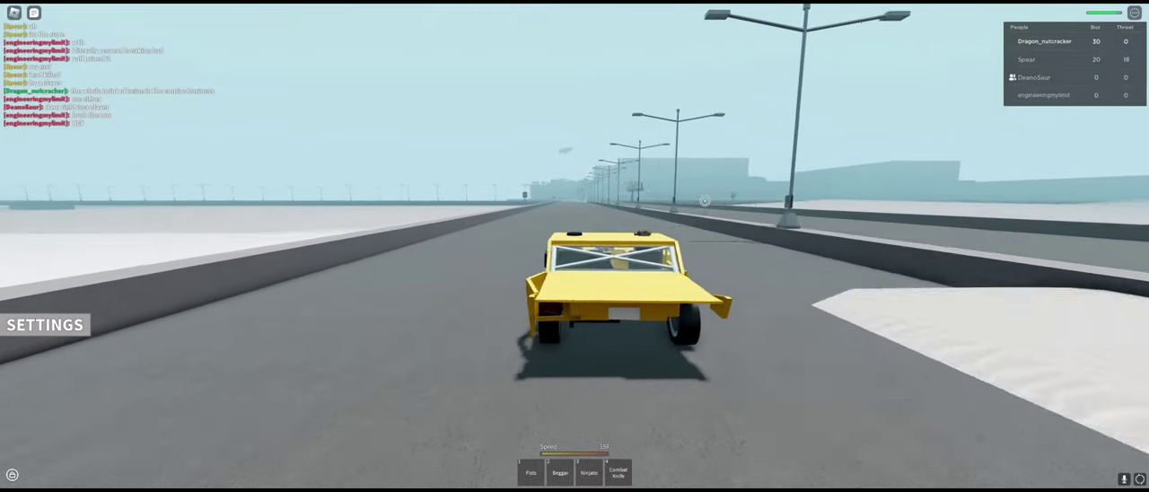
pyautogui.write('w')
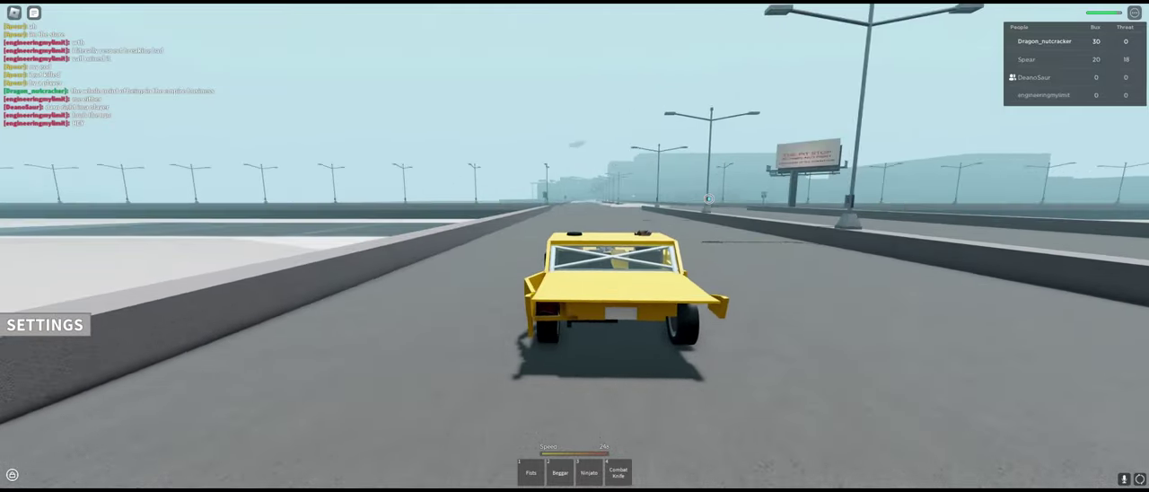
pyautogui.write('d')
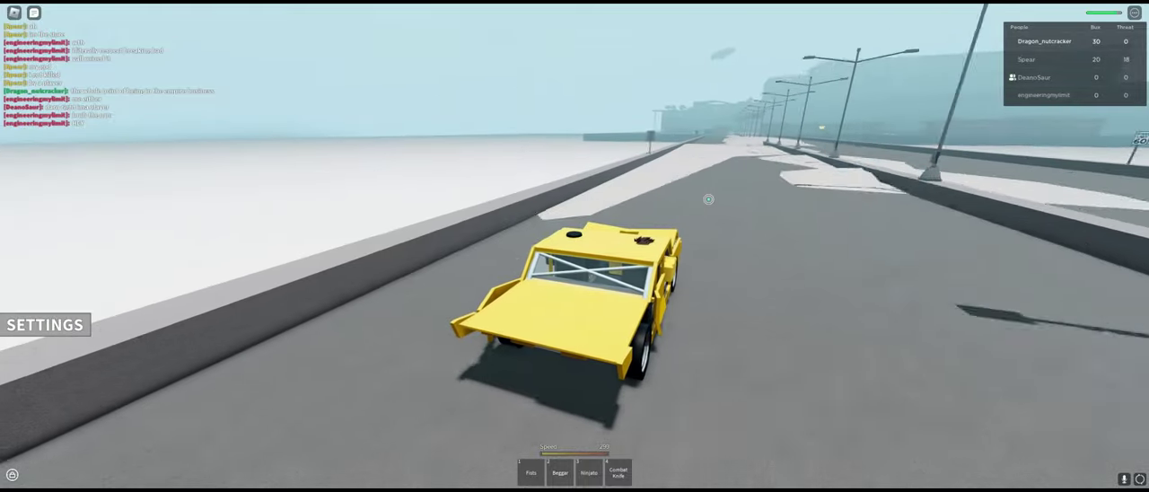
pyautogui.write('d')
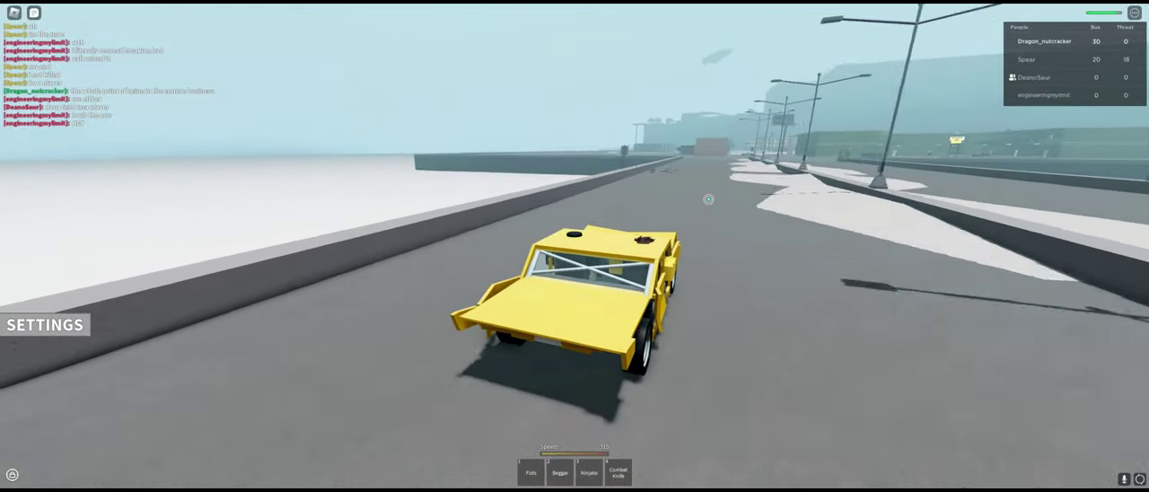
pyautogui.write('aw')
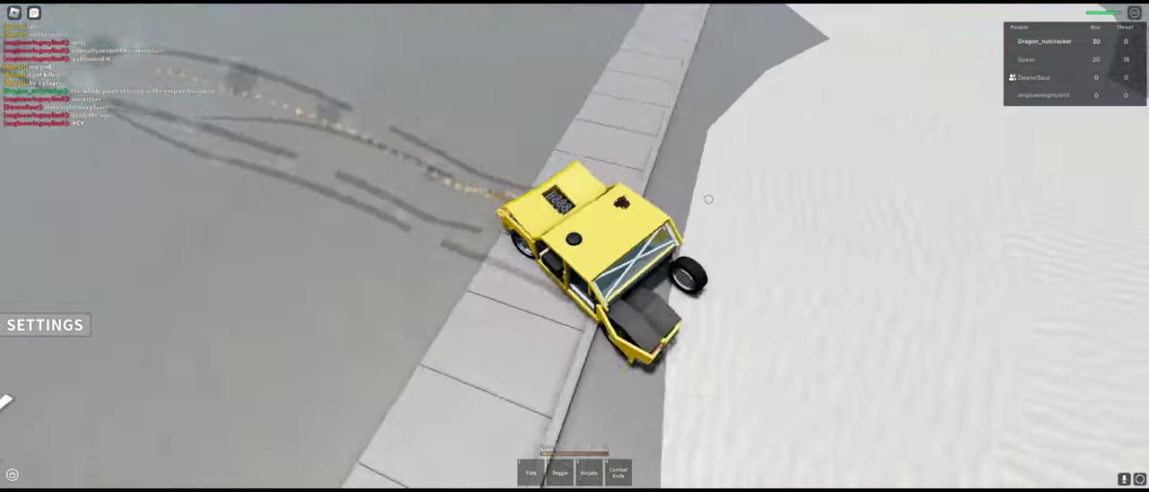
# Spin the smoking taxi in repeated skidding left and right donuts across the lot.
pyautogui.press('a')
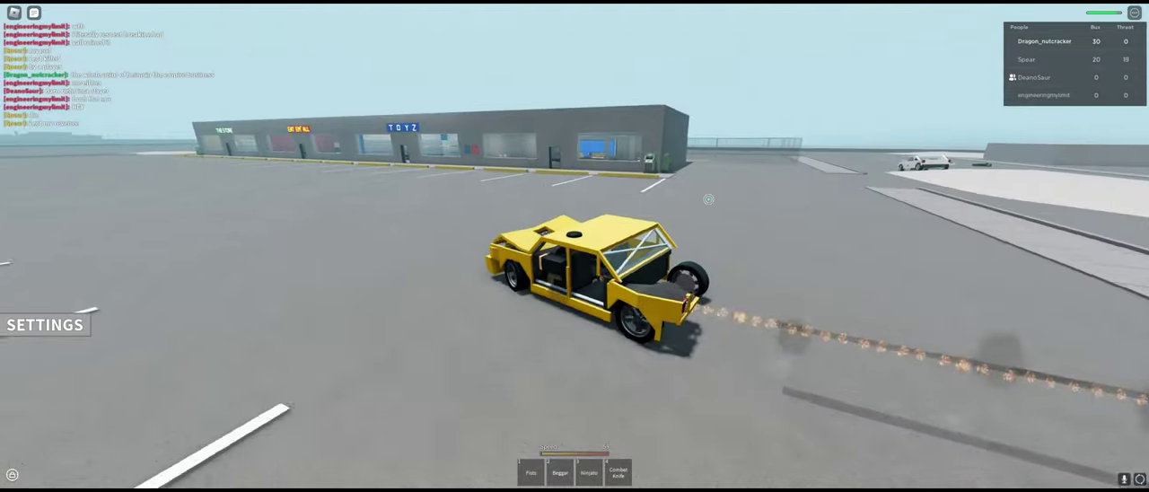
pyautogui.press('a')
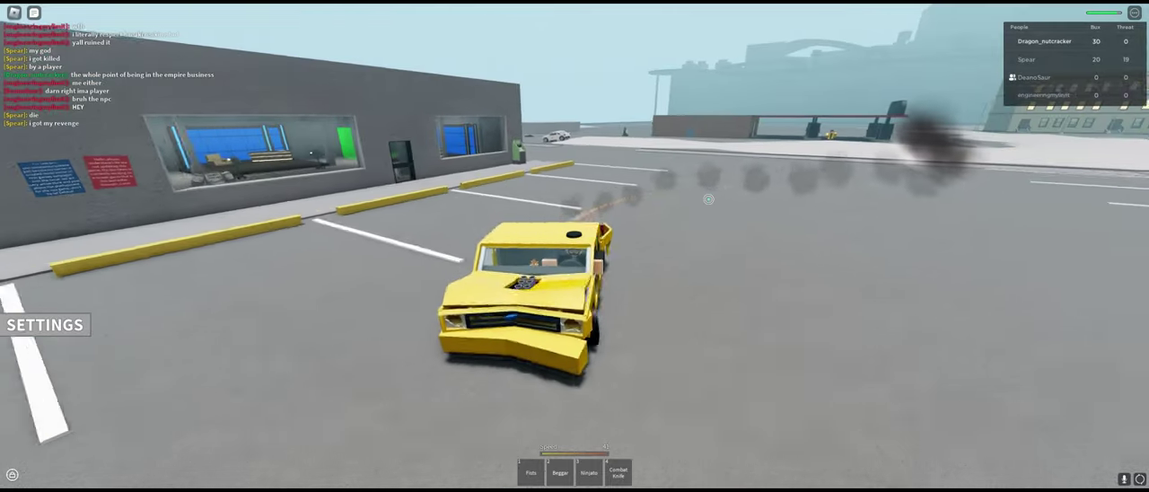
pyautogui.press('a')
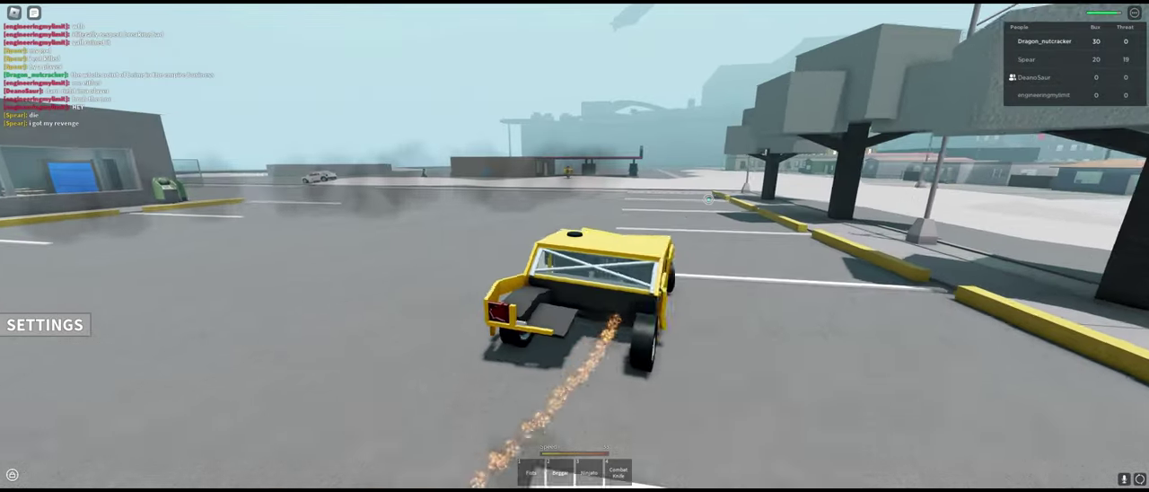
pyautogui.press('a')
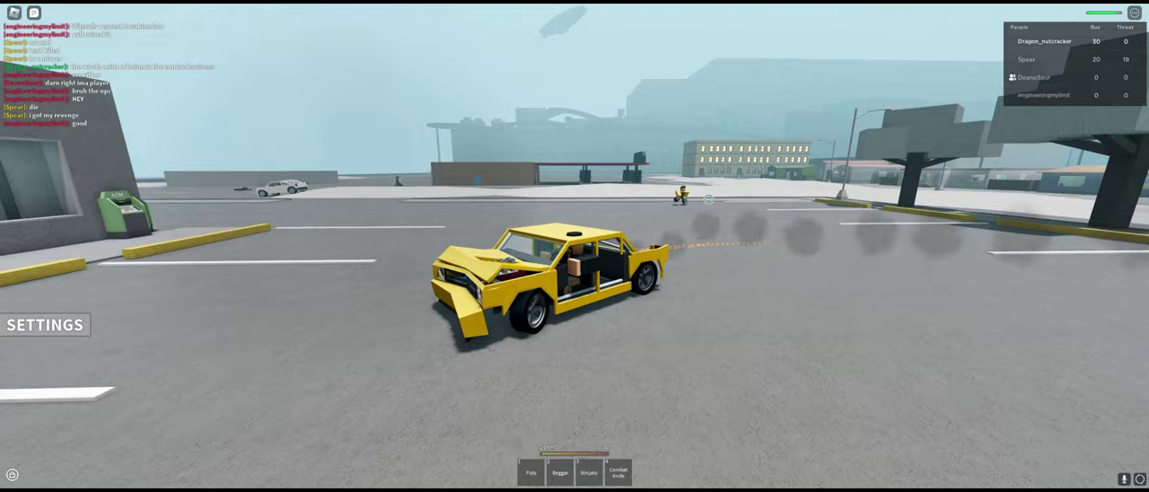
pyautogui.press('d')
pyautogui.press('a')
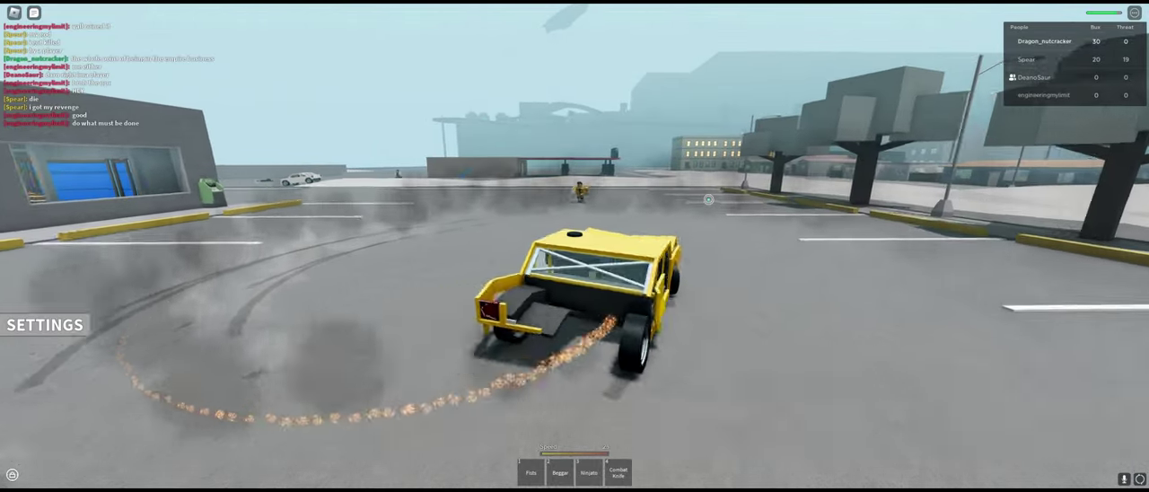
pyautogui.press('a')
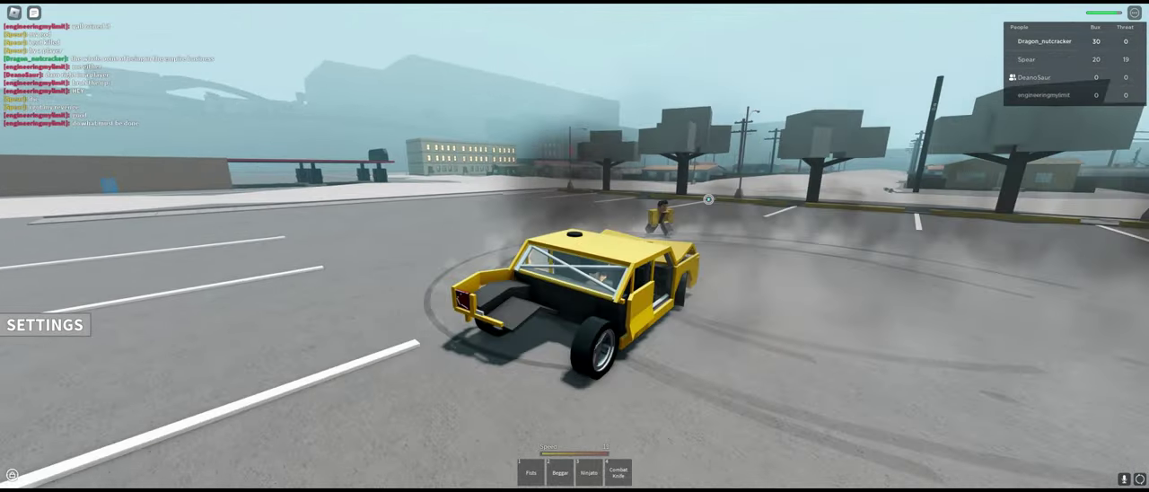
pyautogui.press('a')
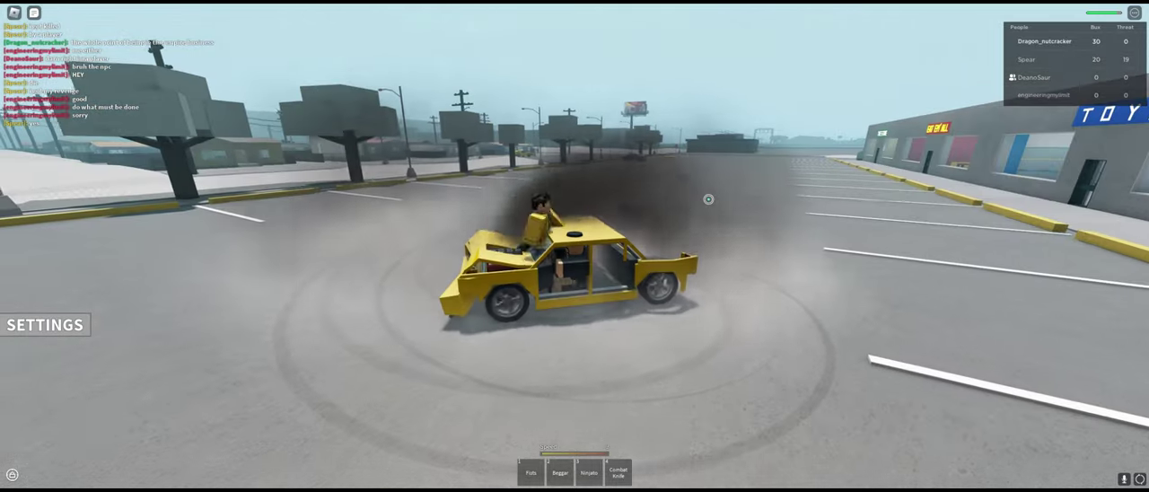
# Skid out of the smoke, leave the parking lot, and turn right past the stop sign.
pyautogui.press('a')
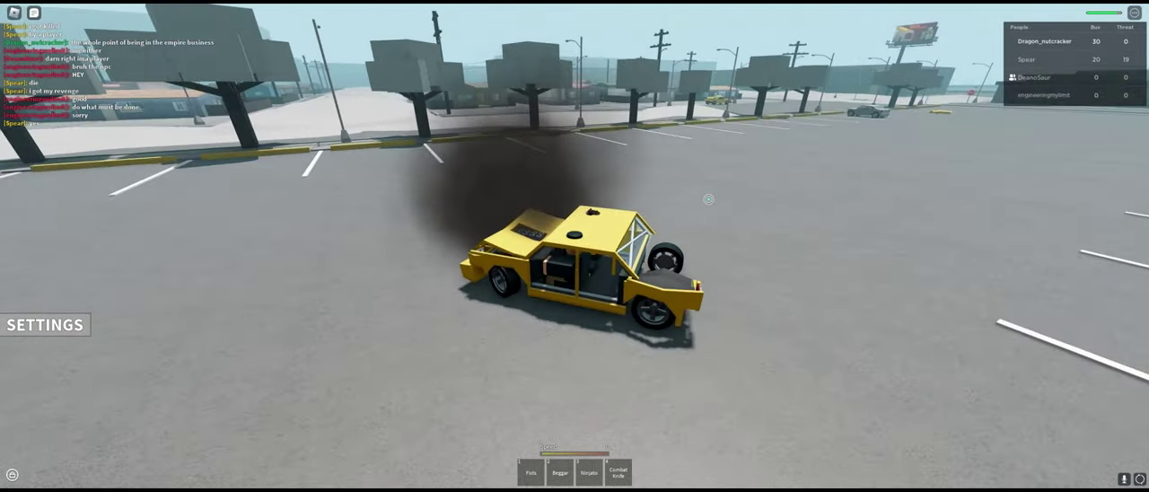
pyautogui.press('a')
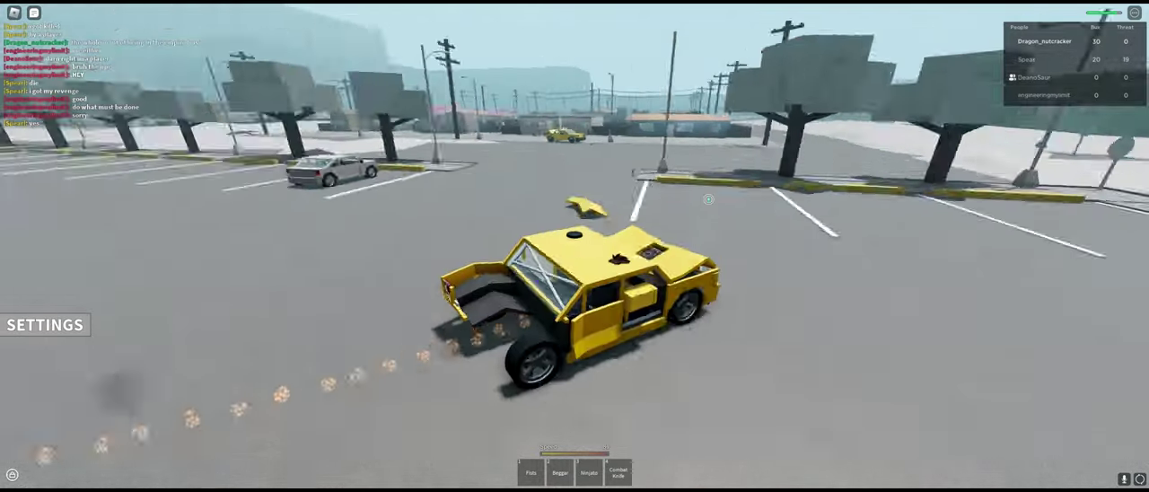
pyautogui.press('a')
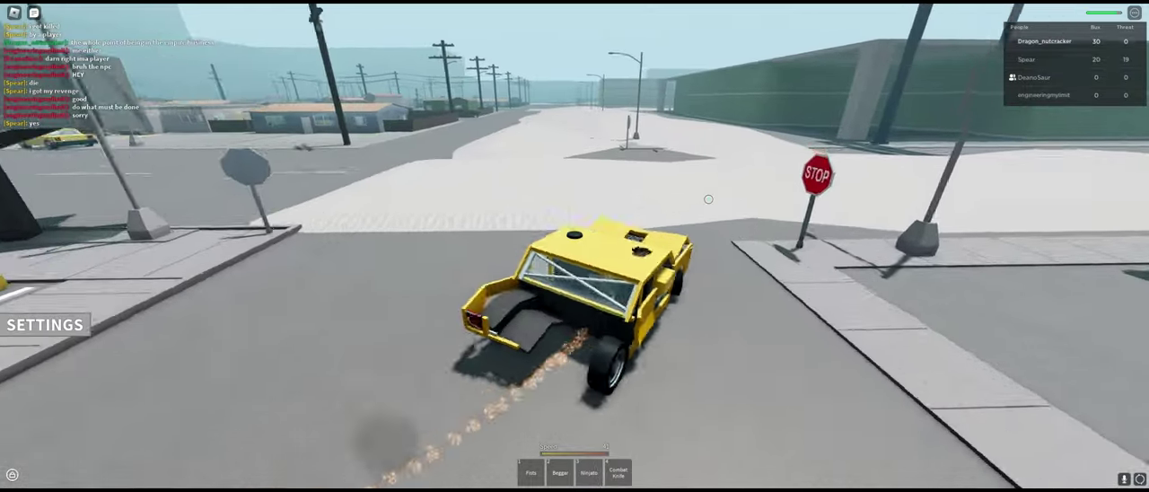
pyautogui.press('d')
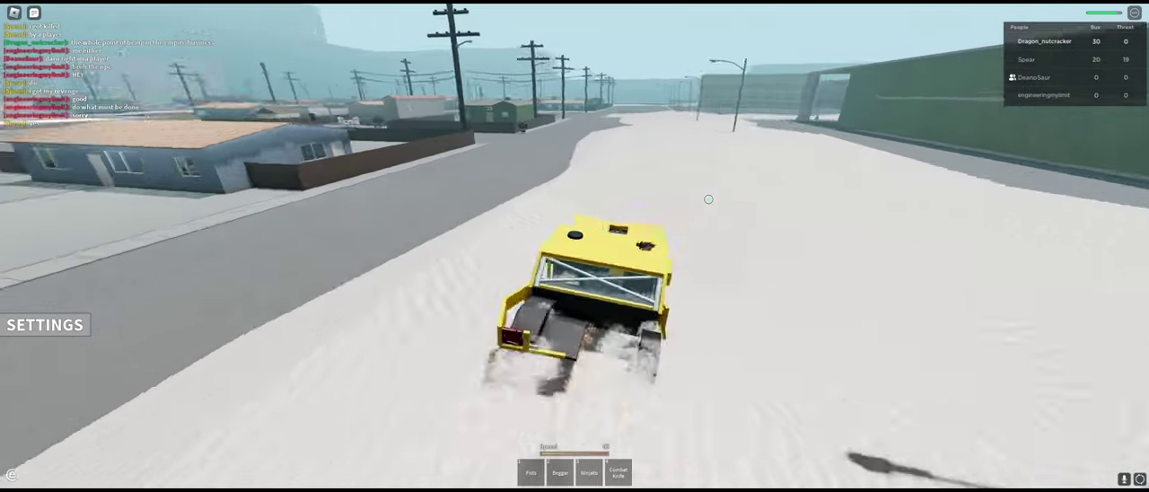
# Drift left through the snow and weave back onto the street toward the houses.
pyautogui.press('a')
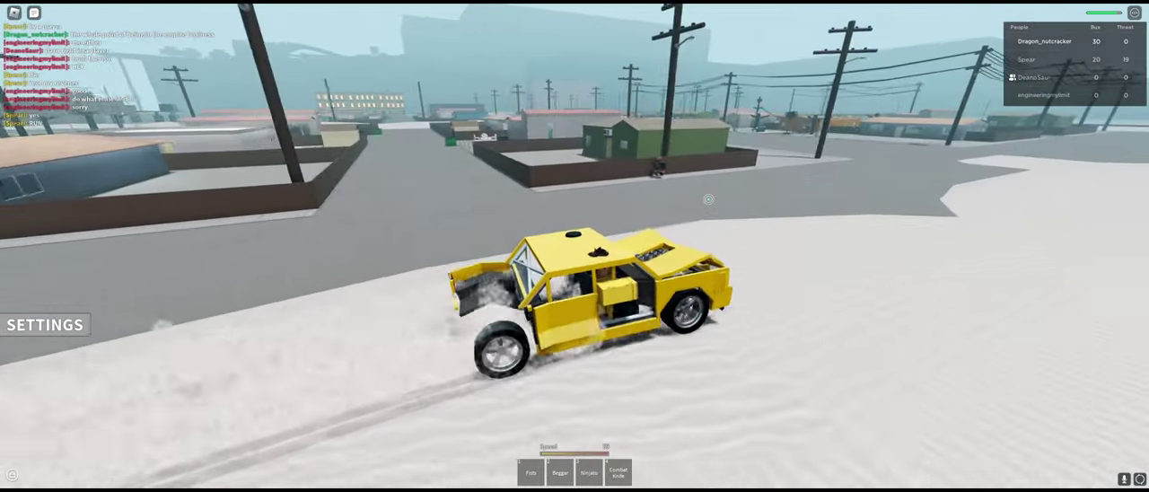
pyautogui.press('a')
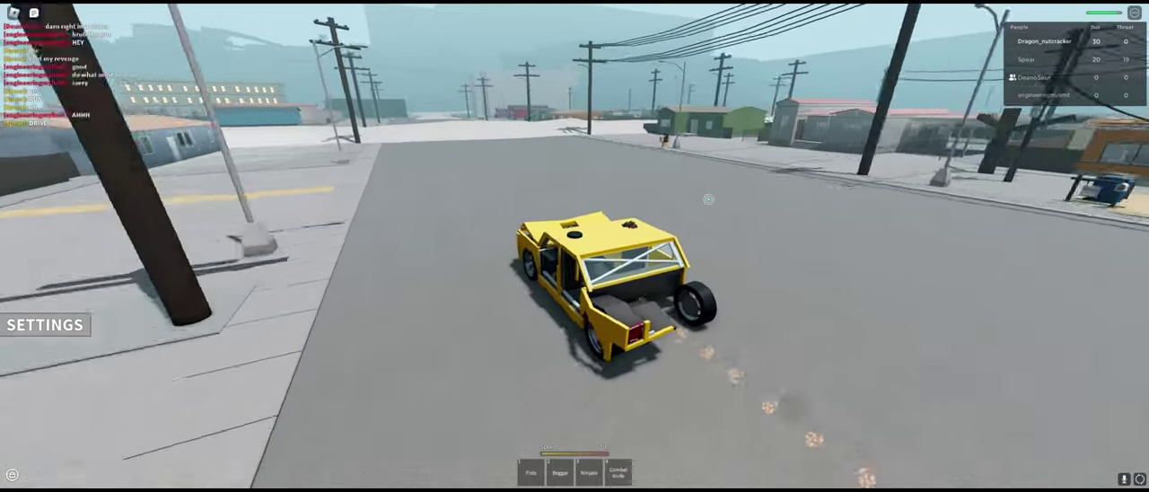
pyautogui.press('d')
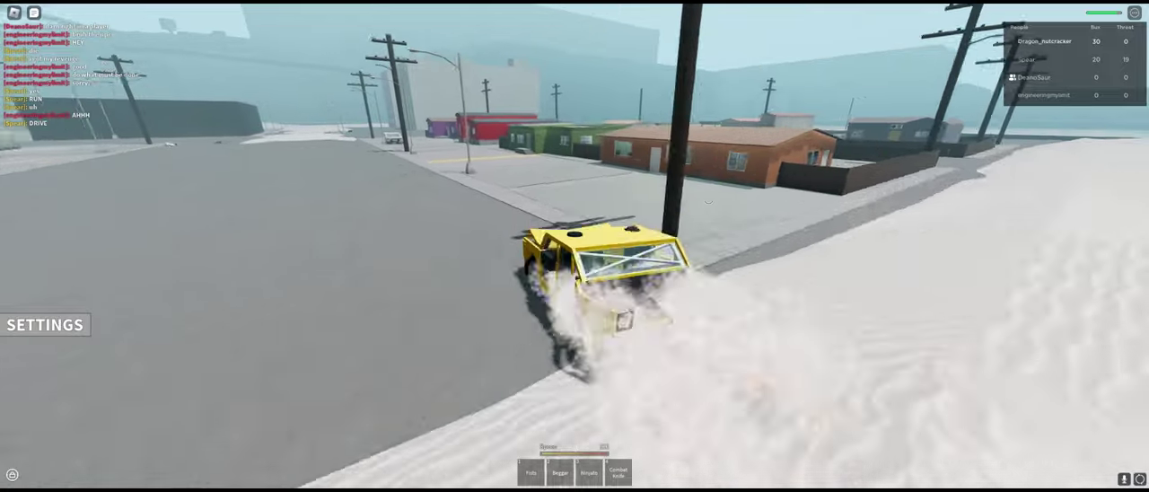
pyautogui.press('a')
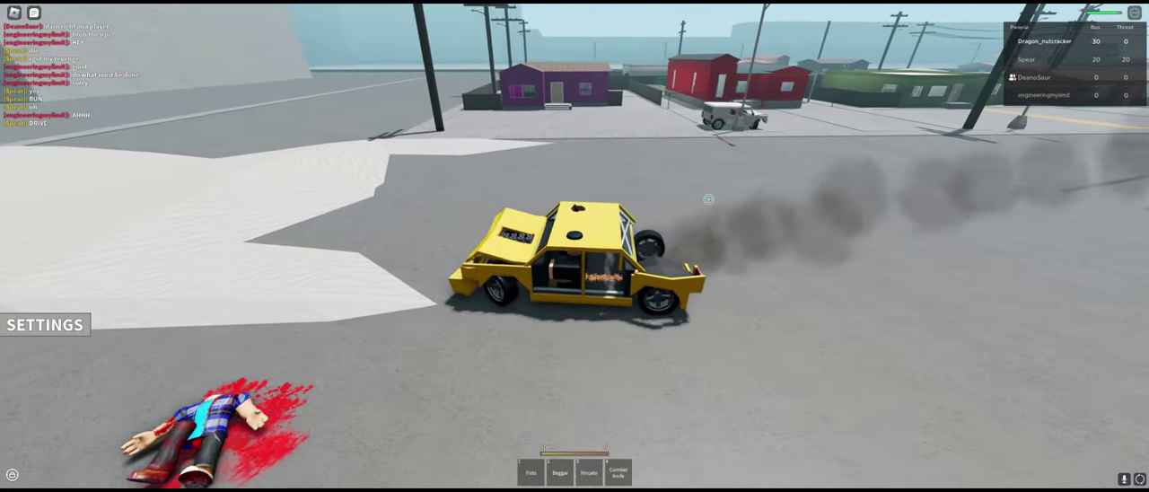
# Drift through town and down the street past the gas station.
pyautogui.press('d')
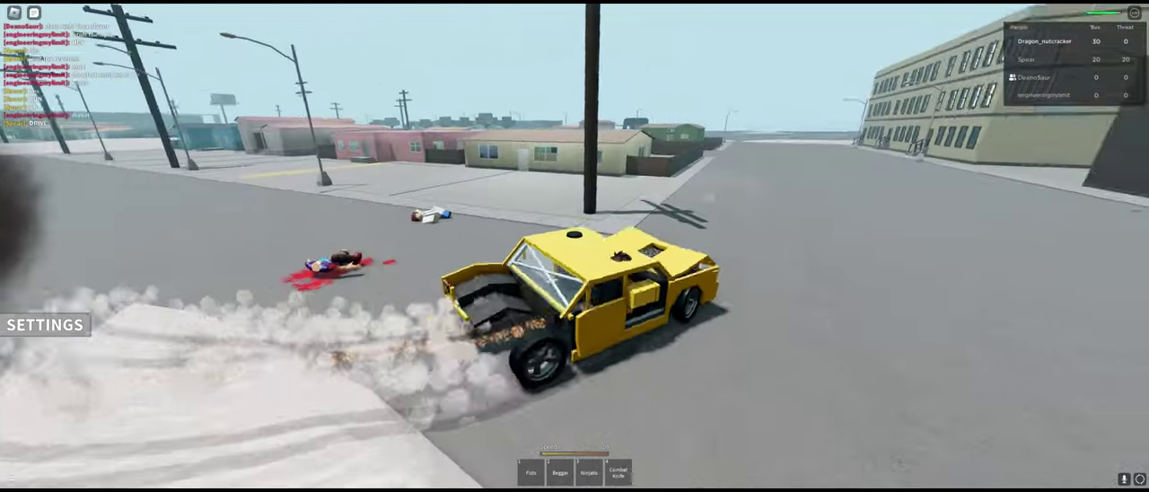
pyautogui.press('a')
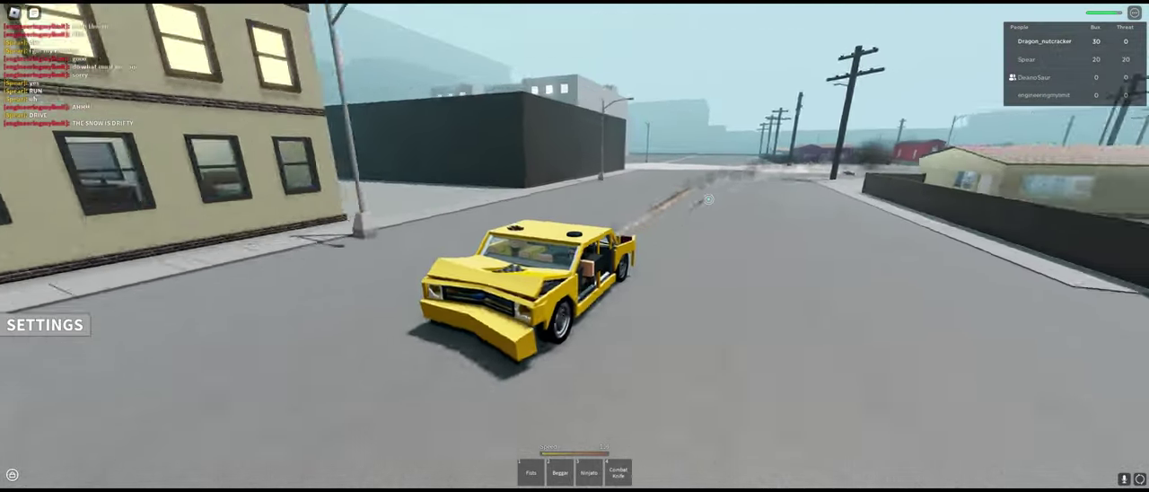
pyautogui.press('a')
pyautogui.press('a')
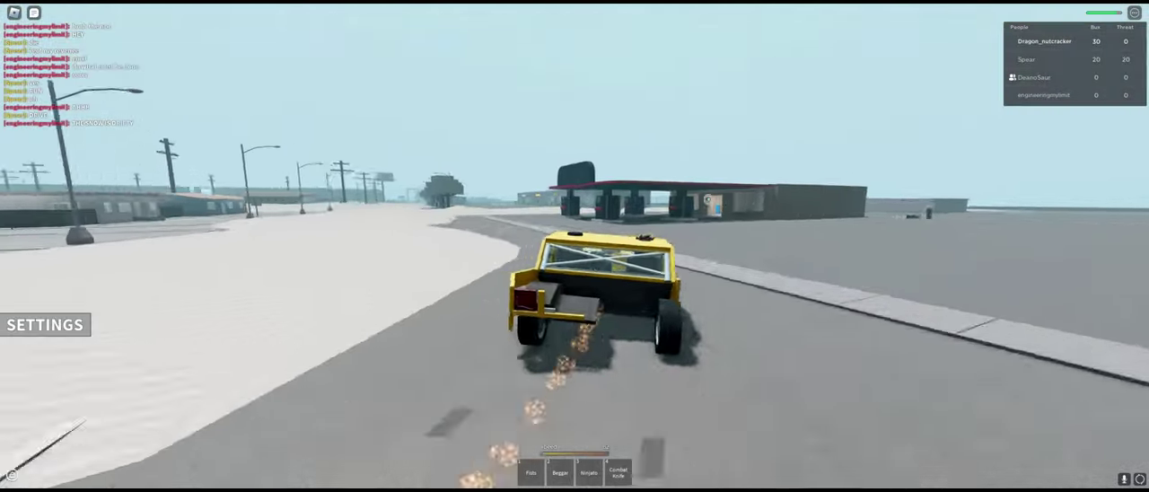
pyautogui.press('a')
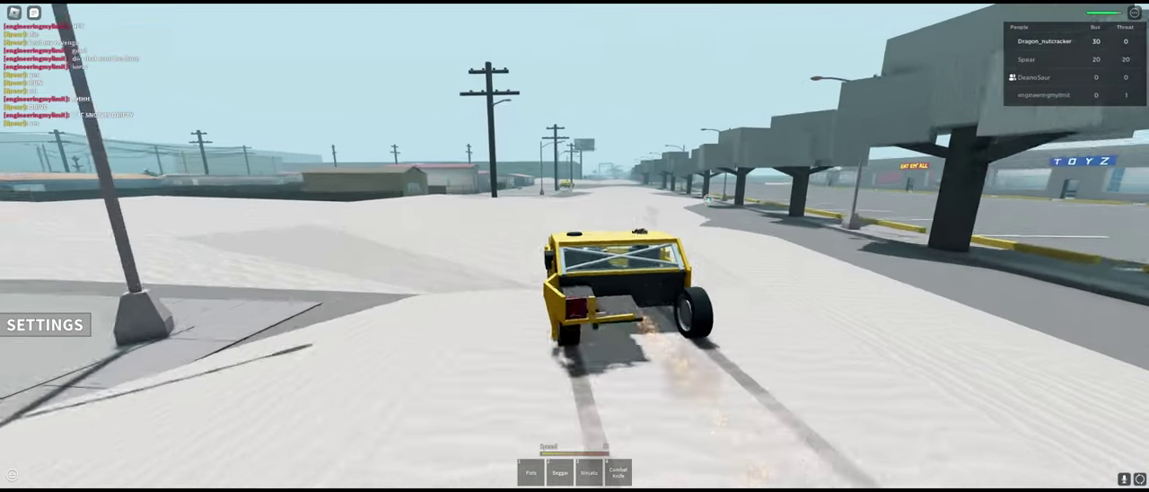
pyautogui.press('a')
pyautogui.press('a')
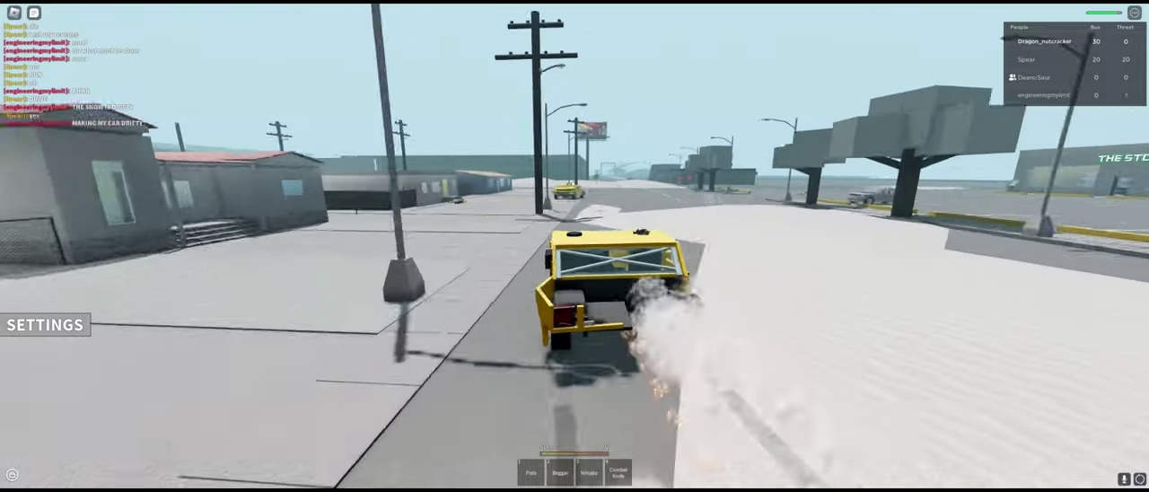
# Pass the parked taxi, slide sideways through the snowy corner, and pass the town-leaving sign.
pyautogui.press('w')
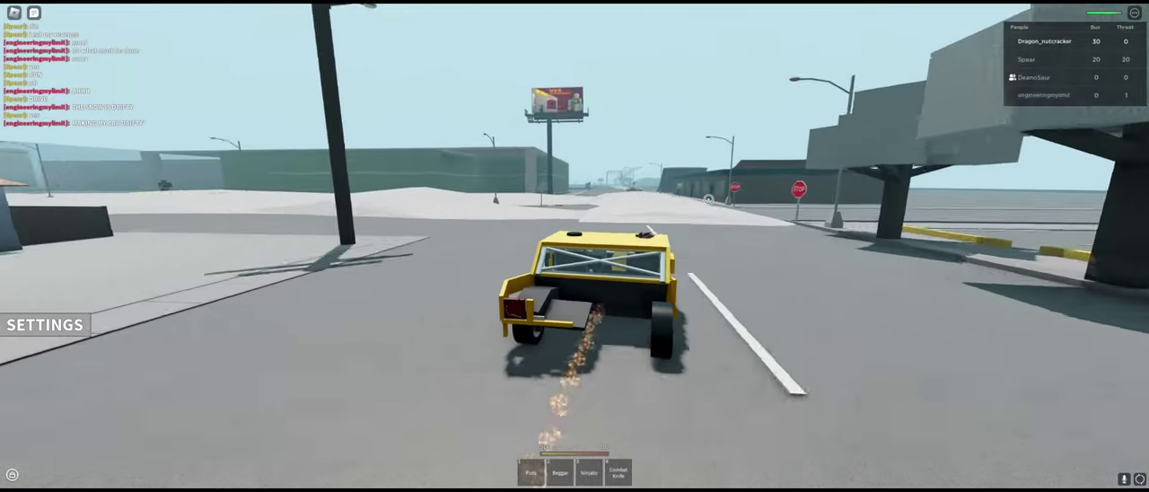
pyautogui.press('d')
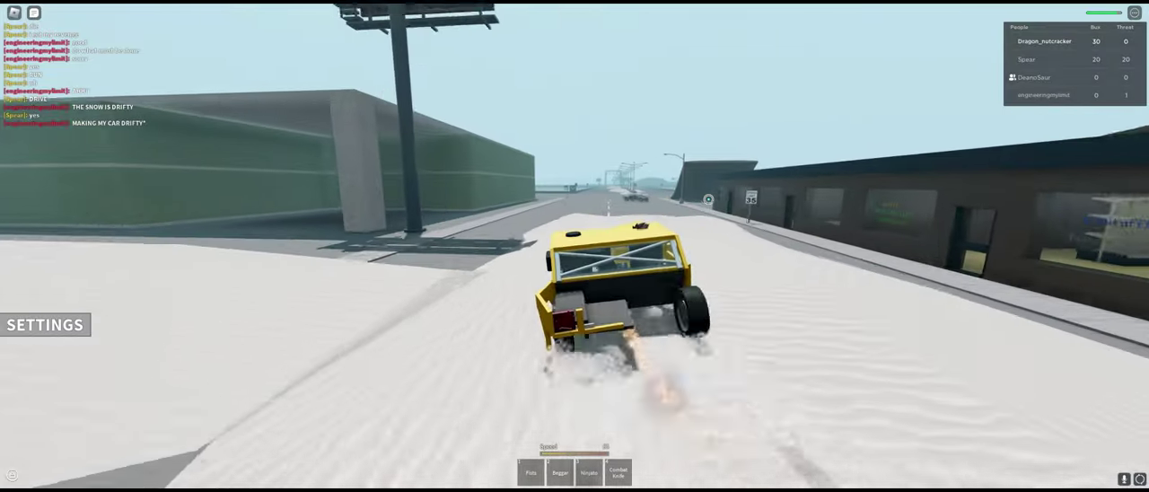
pyautogui.press('a')
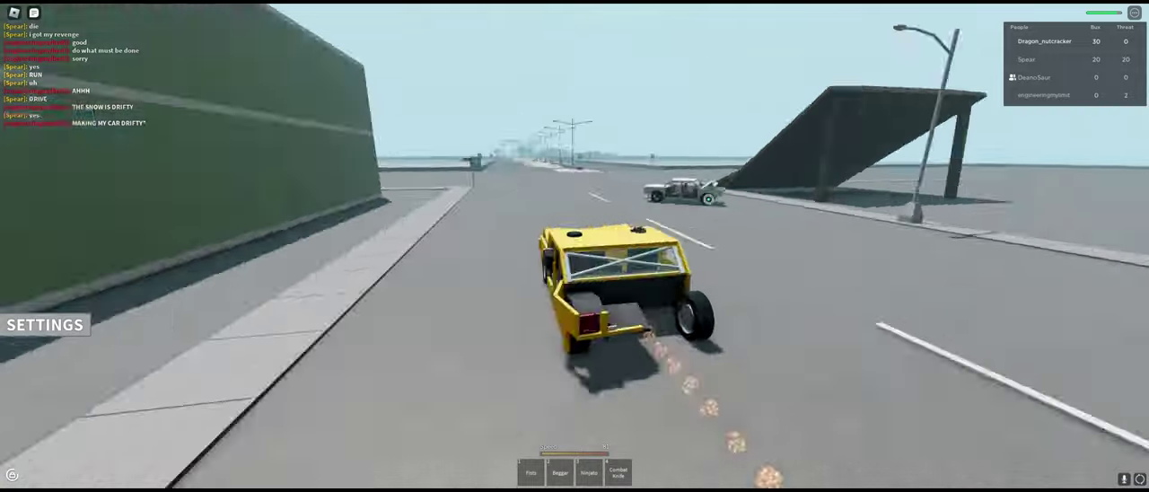
pyautogui.press('a')
pyautogui.press('w')
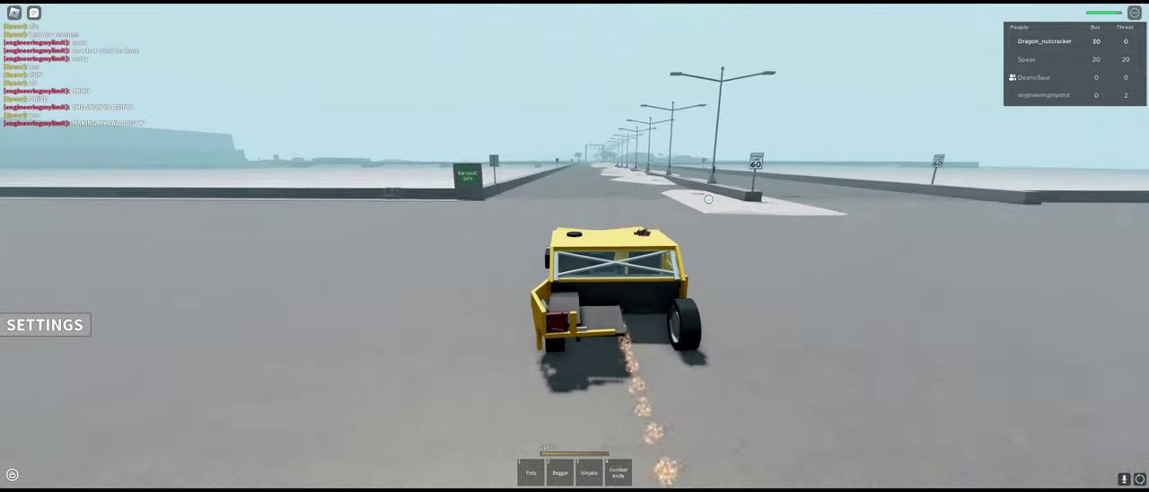
pyautogui.press('w')
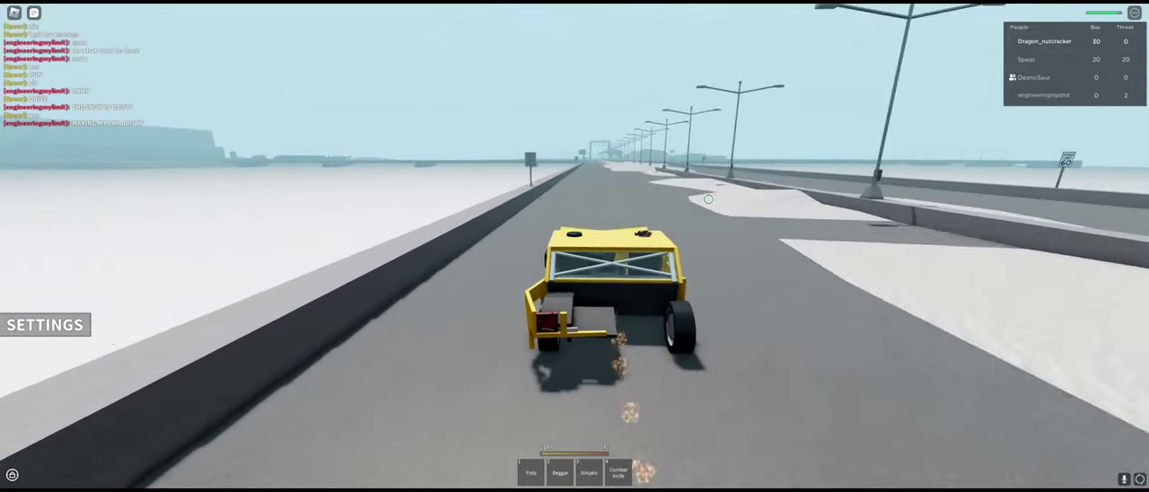
# Swing across the road and follow the long highway before drifting onto snow.
pyautogui.press('d')
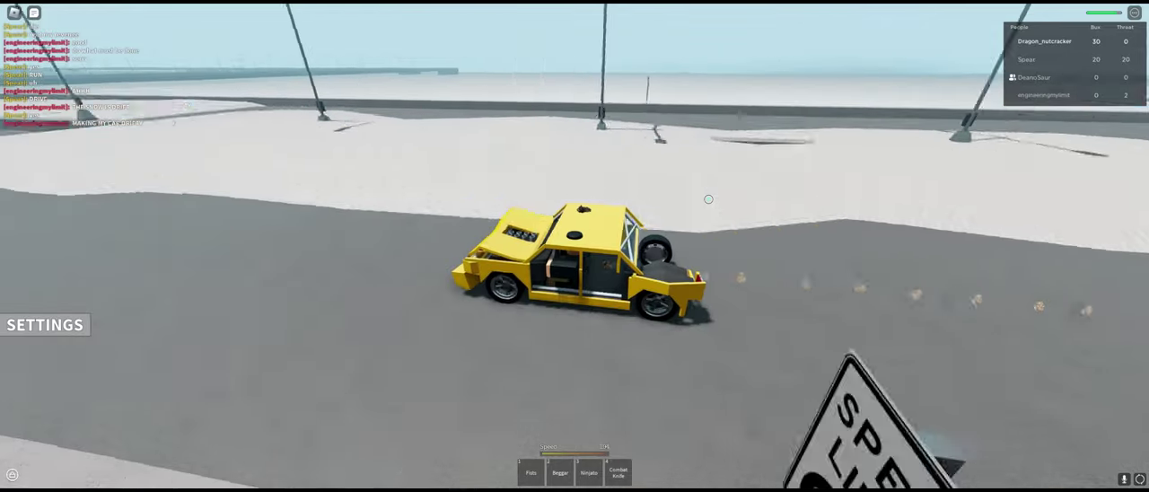
pyautogui.press('a')
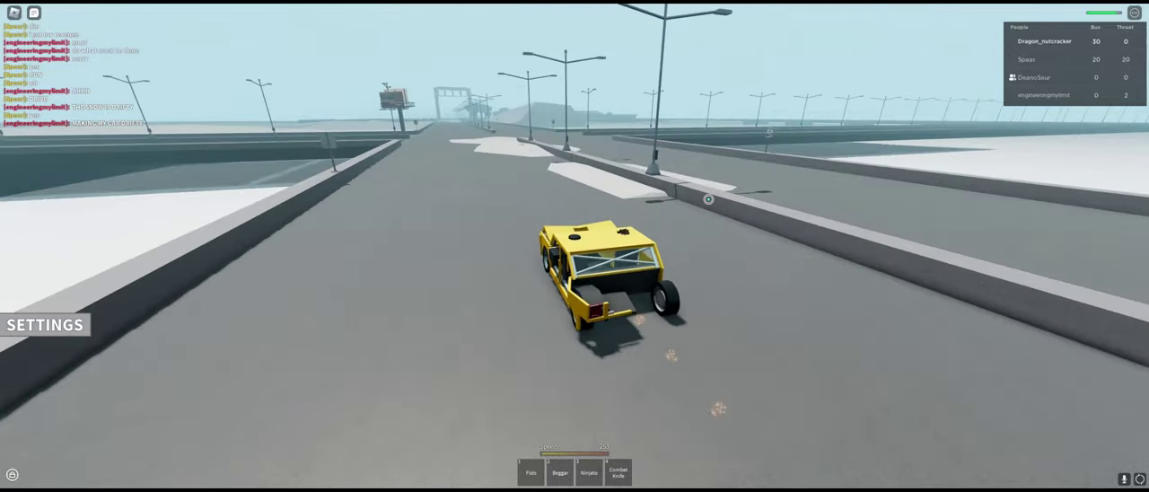
pyautogui.press('a')
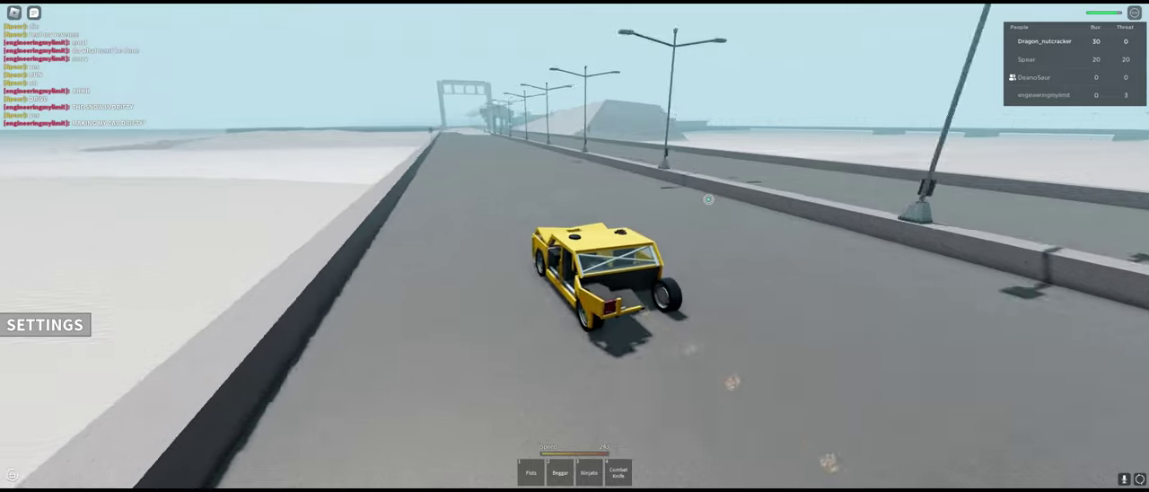
pyautogui.press('w')
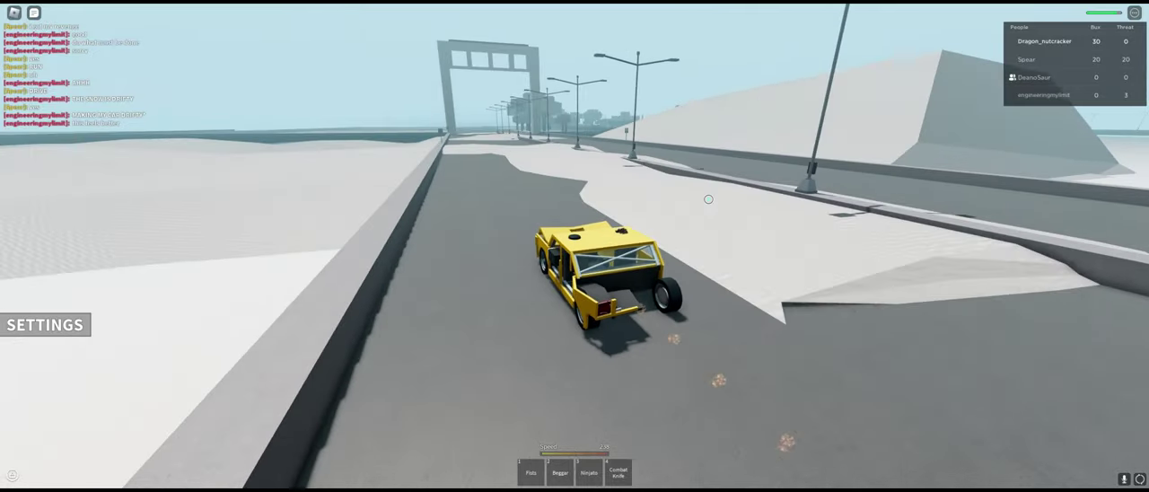
pyautogui.press('a')
pyautogui.press('a')
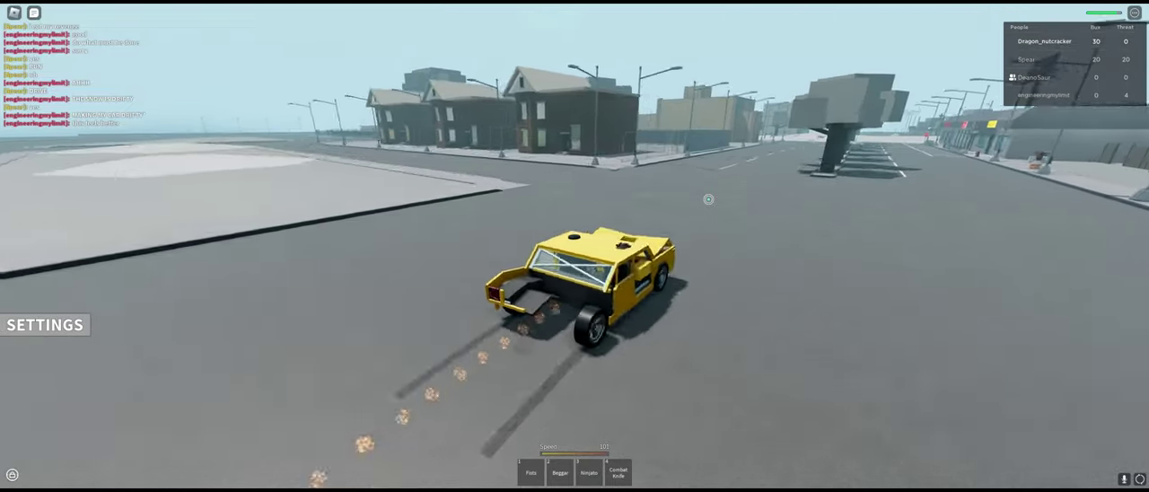
# Drive up the straight road, sliding across onto the snow and back.
pyautogui.press('d')
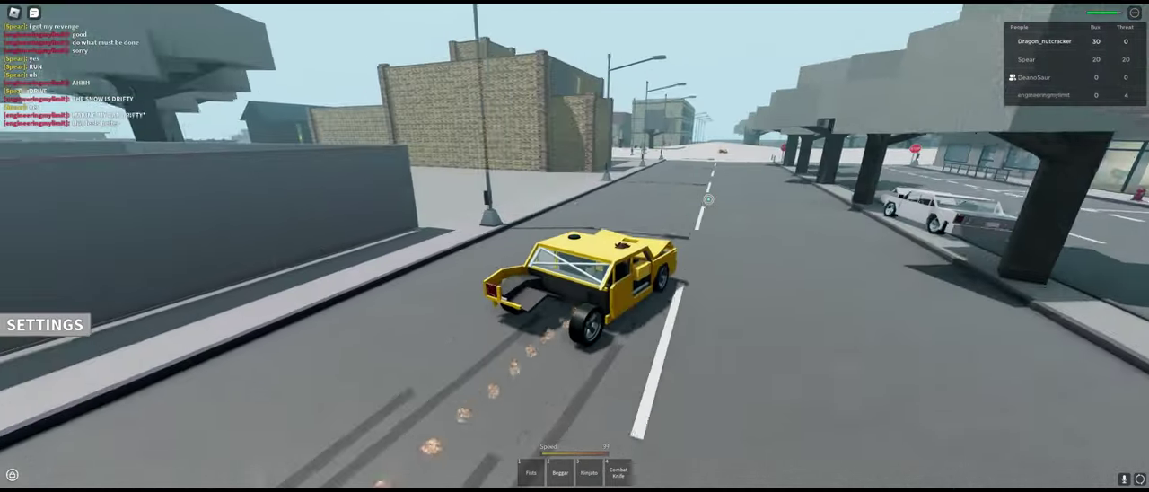
pyautogui.press('a')
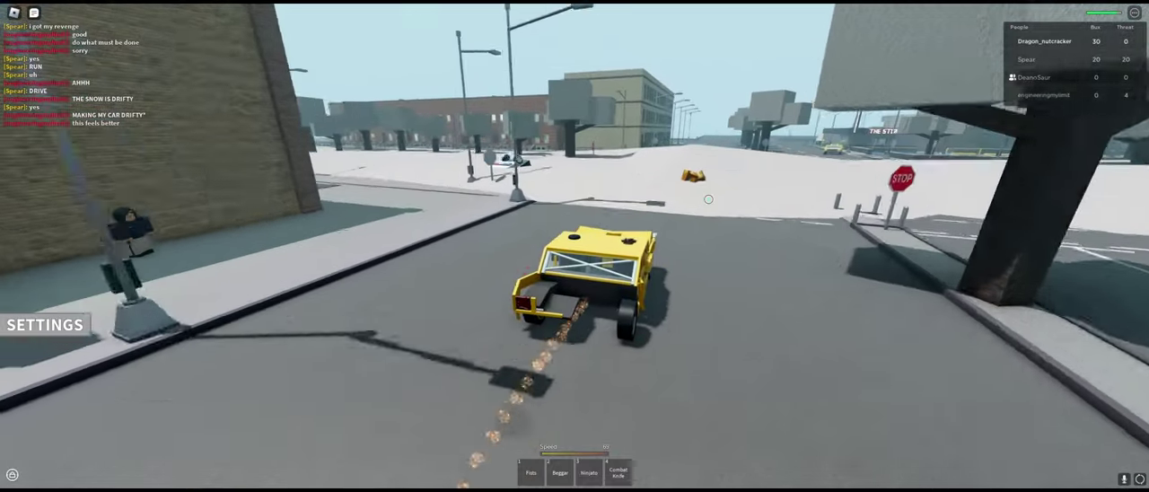
pyautogui.press('d')
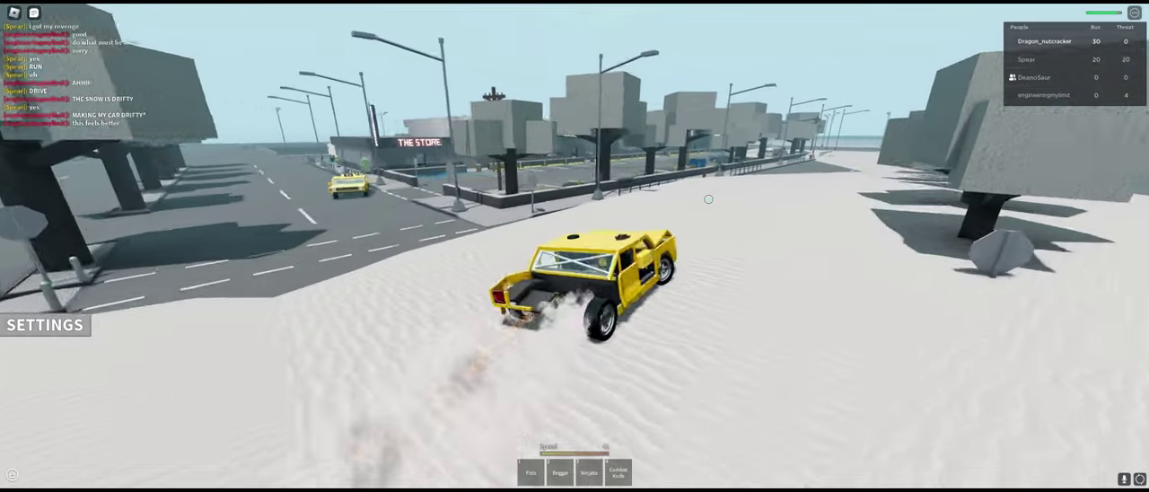
pyautogui.press('d')
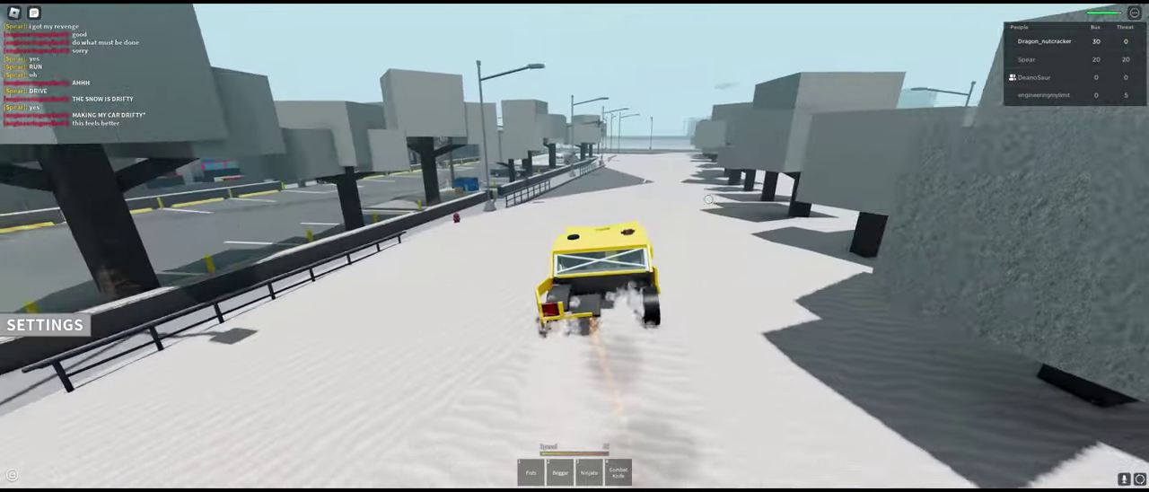
pyautogui.press('w')
pyautogui.press('w')
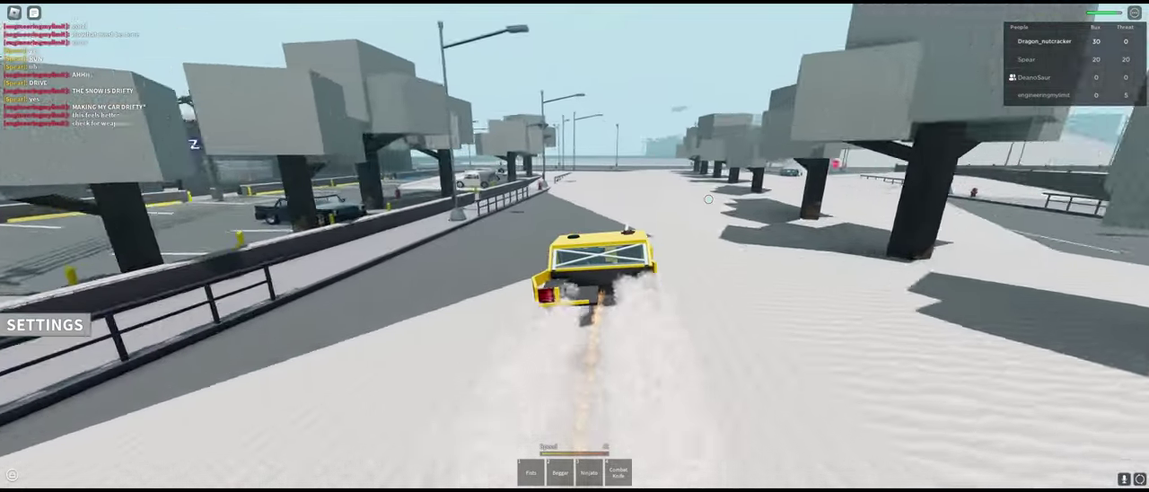
# Drift sideways across the snow, spin around, and straighten up the road.
pyautogui.press('d')
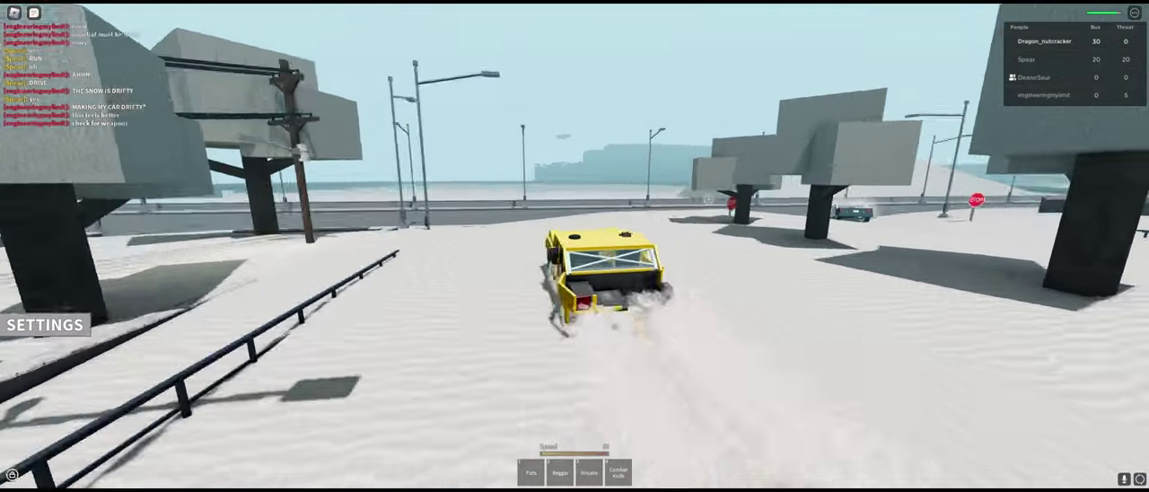
pyautogui.press('d')
pyautogui.press('a')
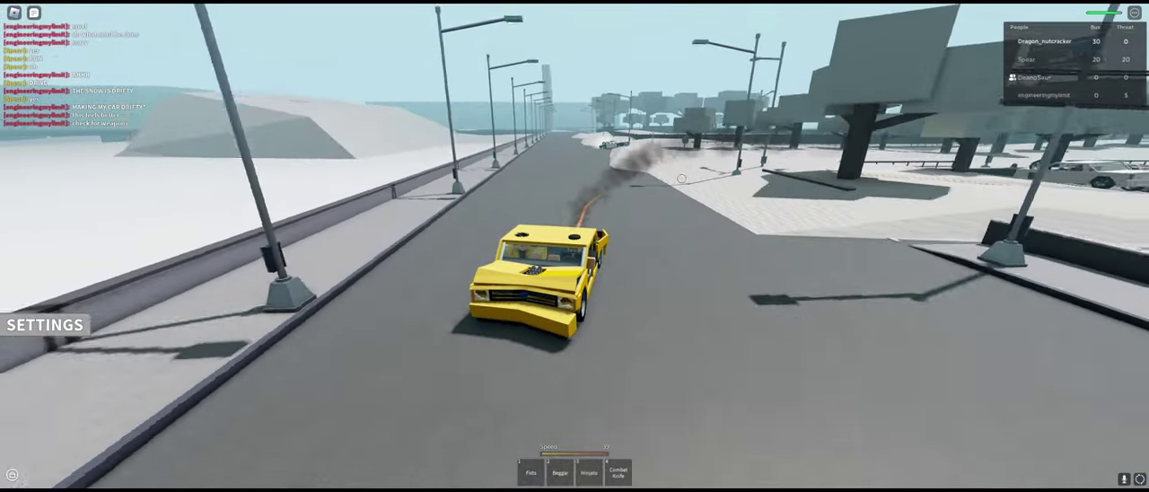
pyautogui.press('a')
pyautogui.press('d')
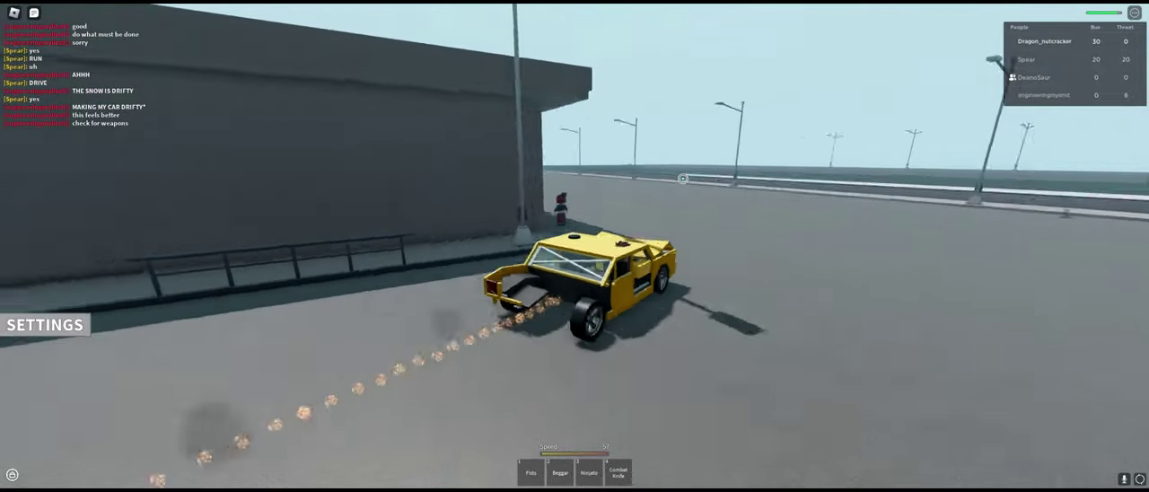
pyautogui.press('a')
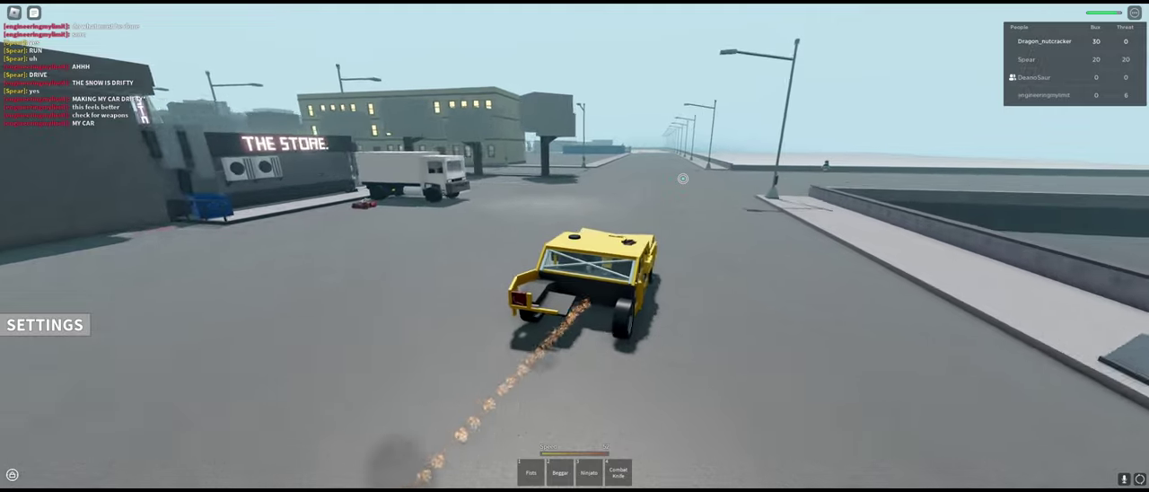
# Turn left beside The Store, right across the intersection, then left onto snow.
pyautogui.press('a')
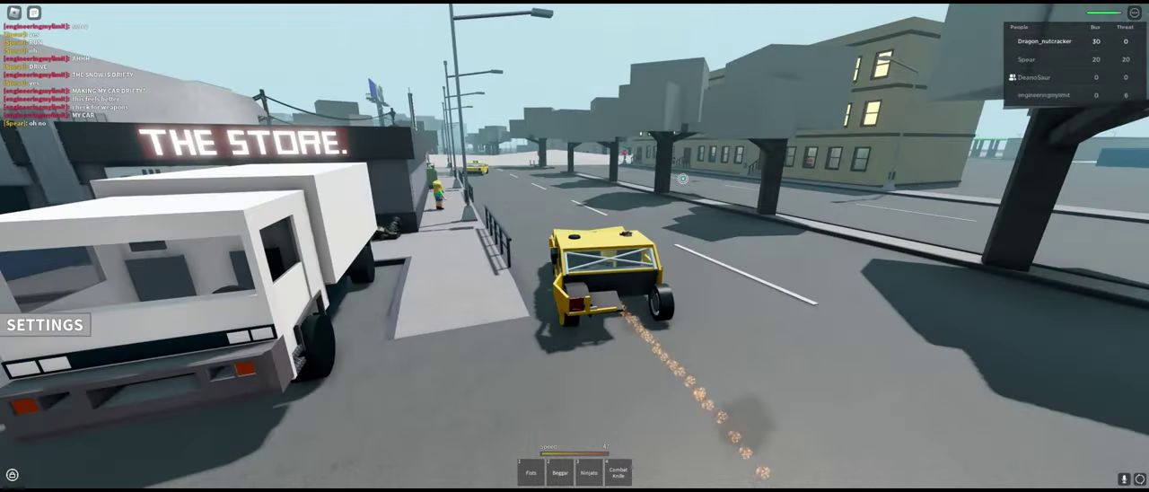
pyautogui.press('d')
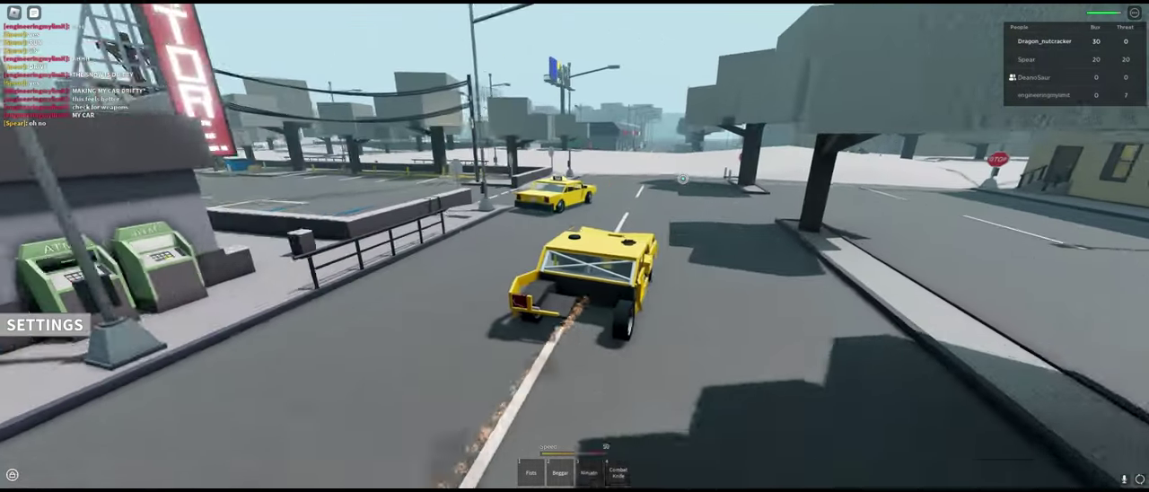
pyautogui.press('a')
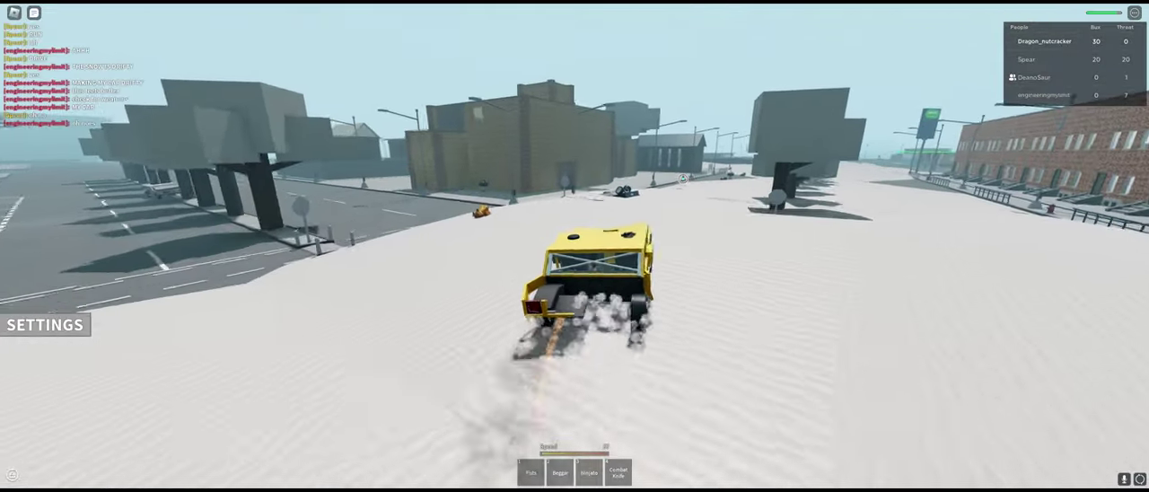
# Spin-drift across the snow, turn away from the grey building, and speed onto the road.
pyautogui.press('a')
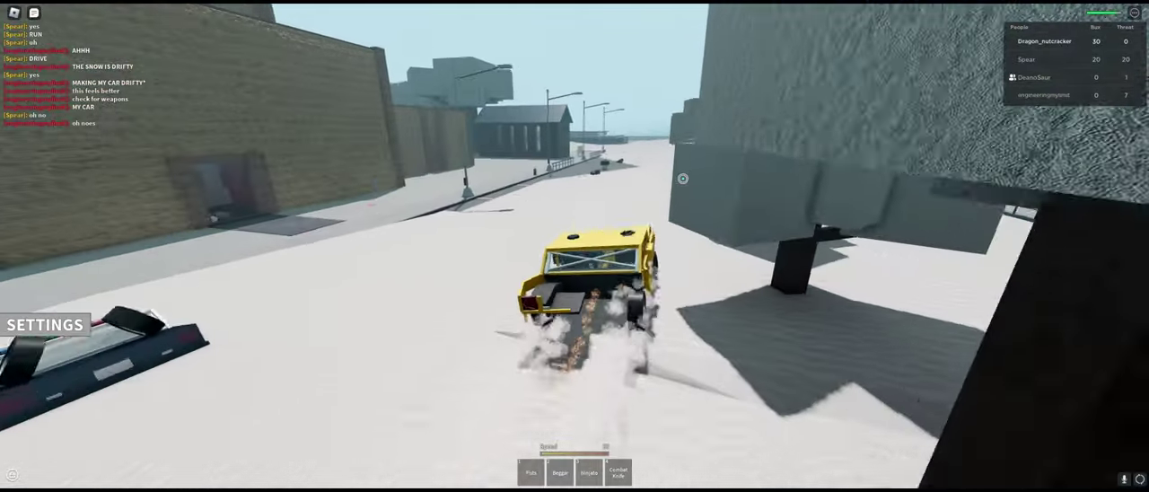
pyautogui.press('a')
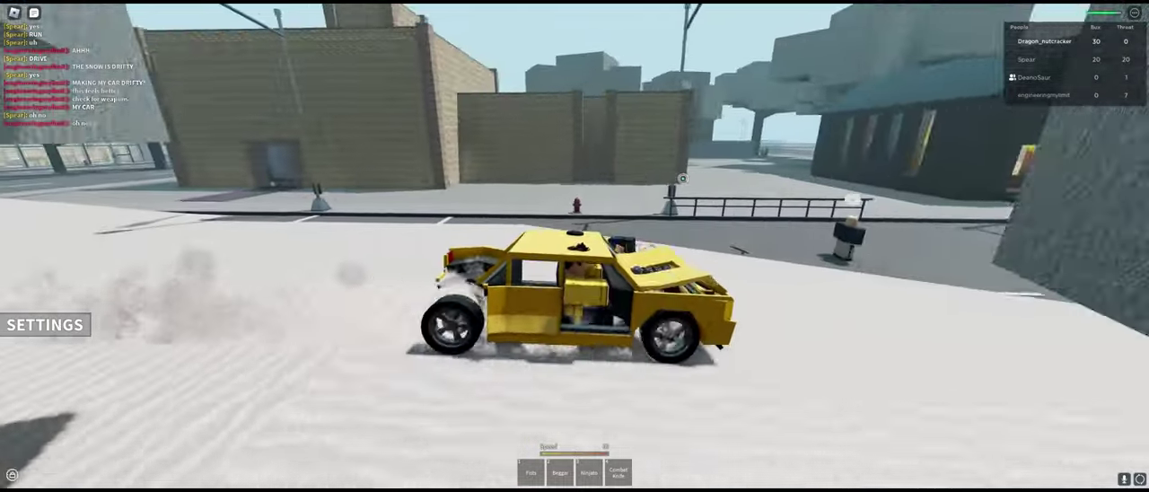
pyautogui.press('w')
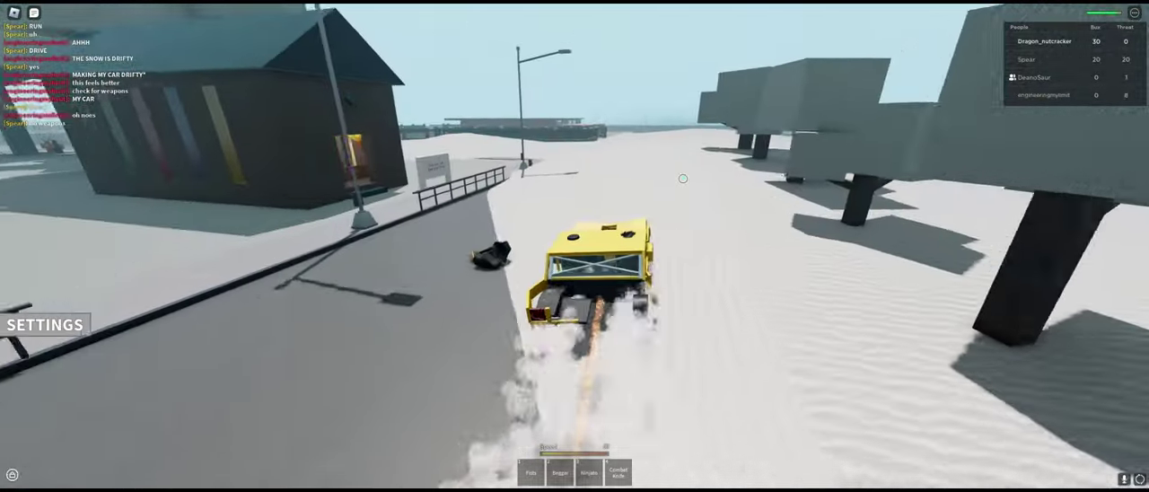
pyautogui.press('a')
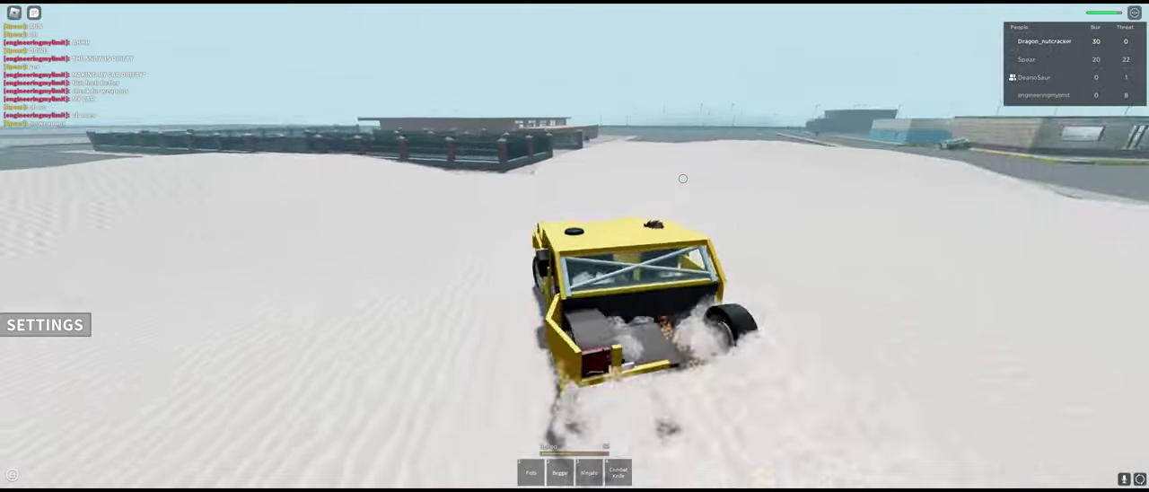
pyautogui.press('w')
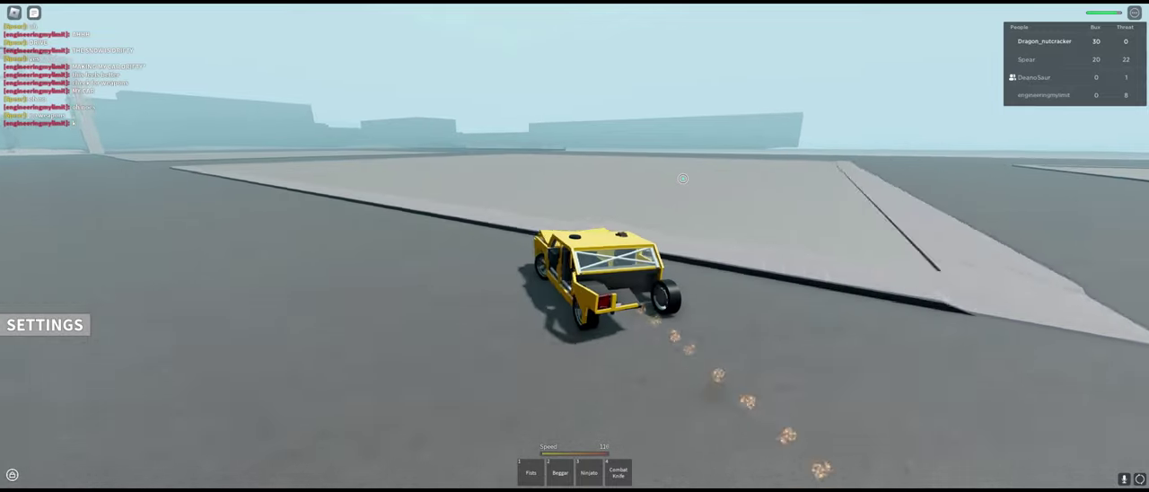
# Accelerate under the gate, drift along the highway, drop into the lower lot, and veer into snow.
pyautogui.press('a')
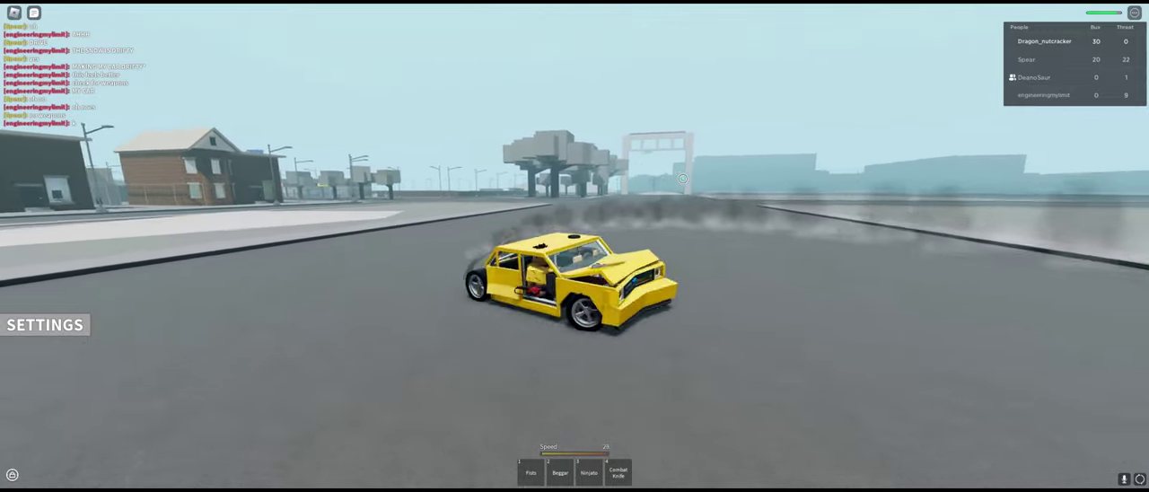
pyautogui.press('w')
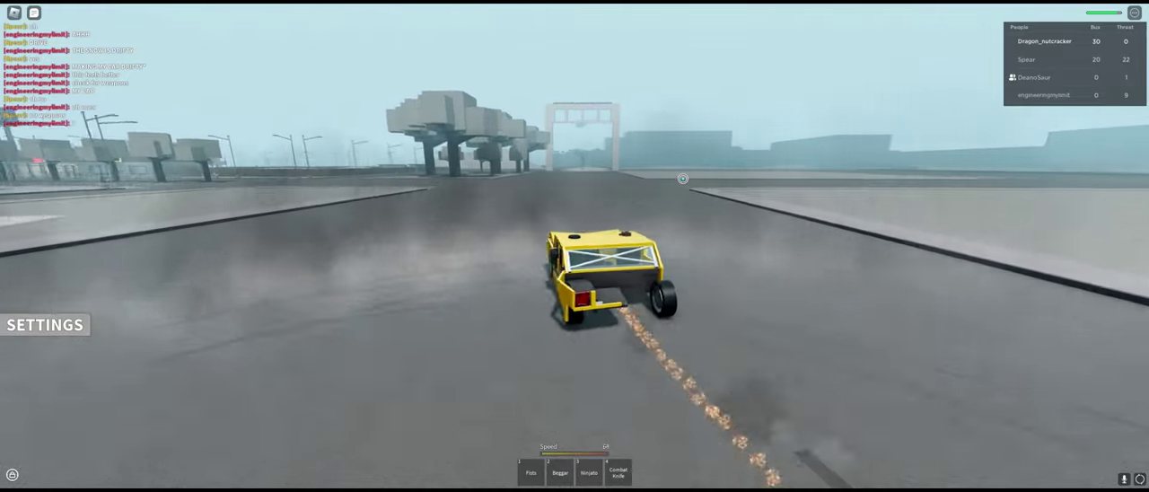
pyautogui.press('w')
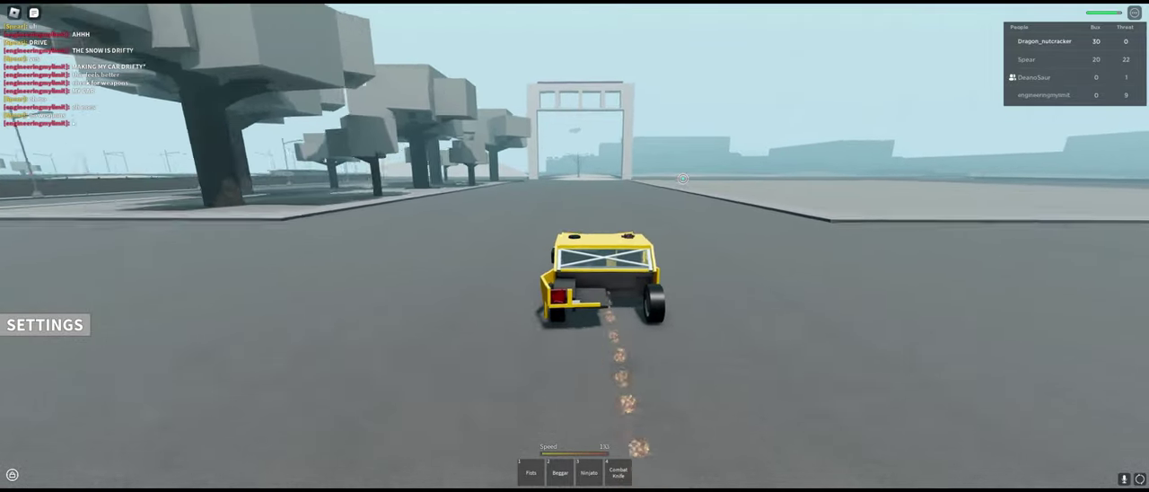
pyautogui.press('w')
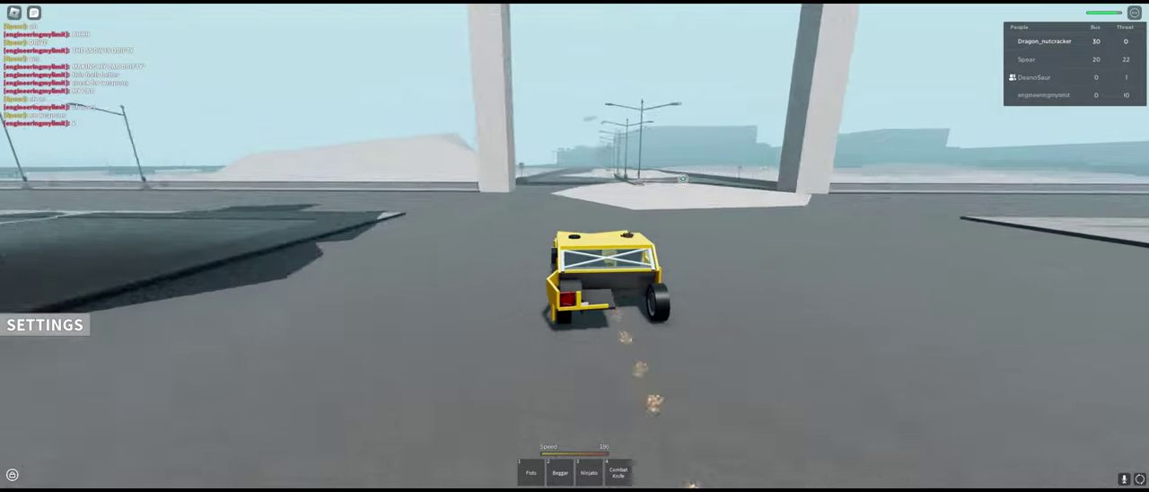
pyautogui.press('a')
pyautogui.press('w')
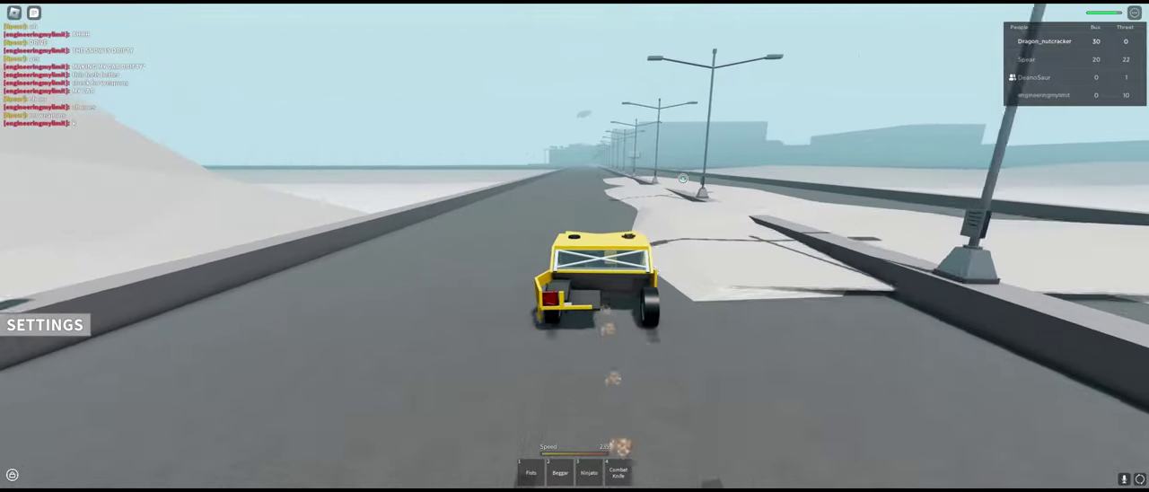
pyautogui.press('a')
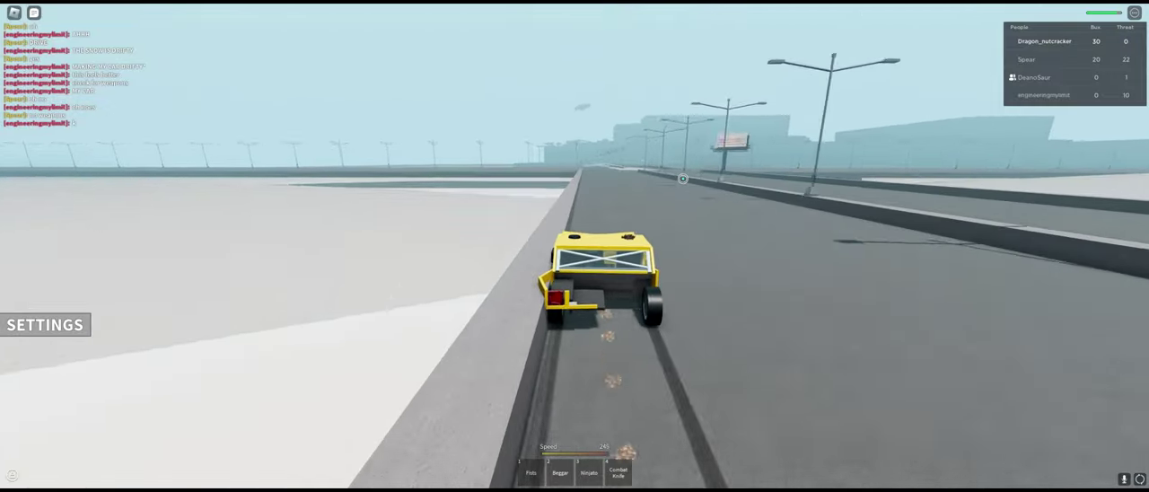
pyautogui.press('a')
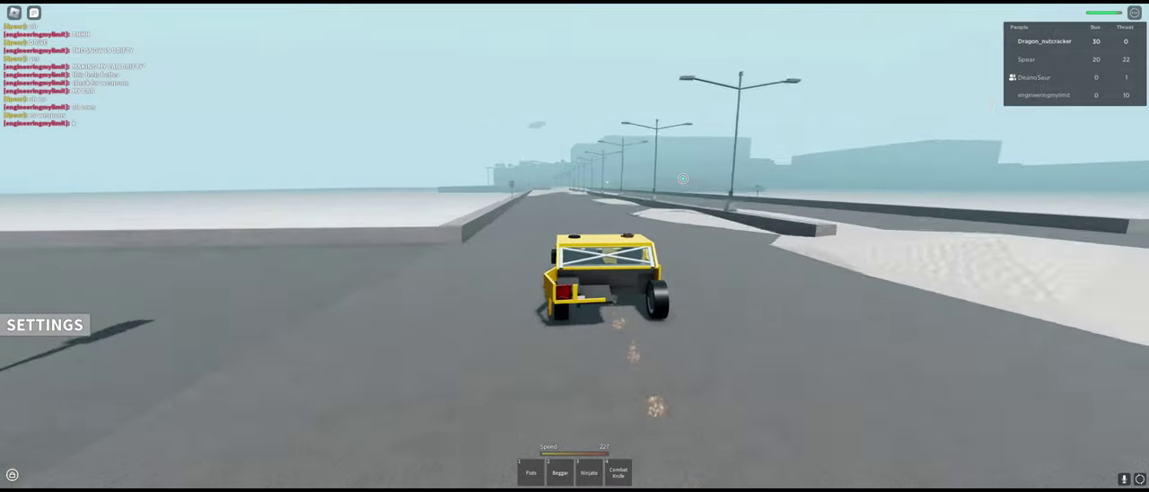
pyautogui.press('d')
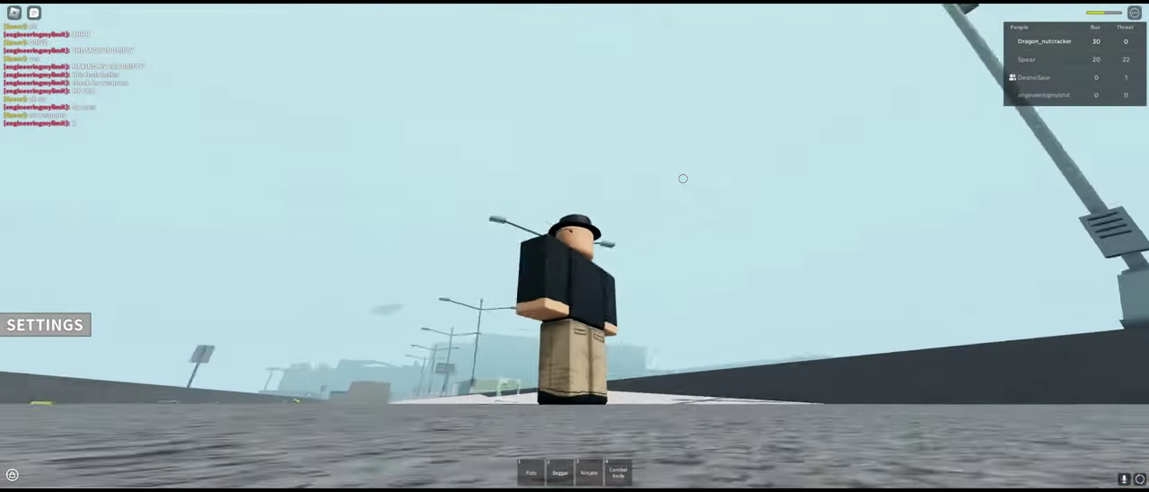
# Walk back to the smoking taxi, drive it until it overturns, and climb out.
pyautogui.press('w')
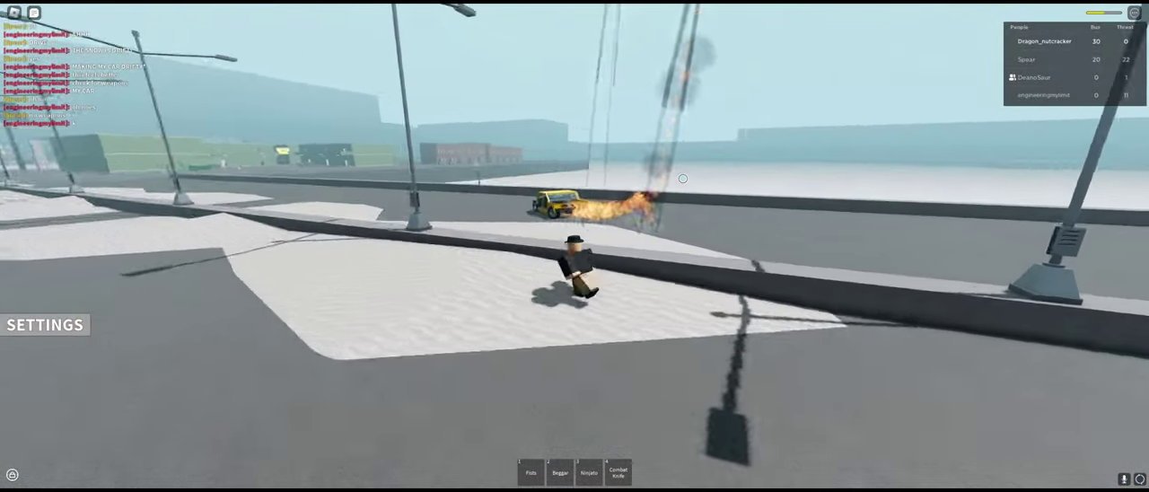
pyautogui.press('w')
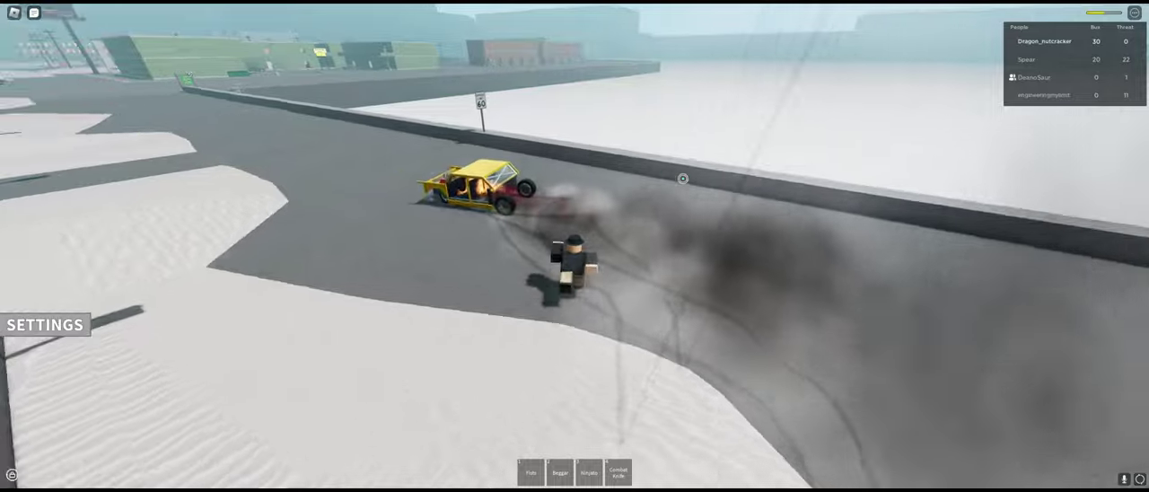
pyautogui.press('w')
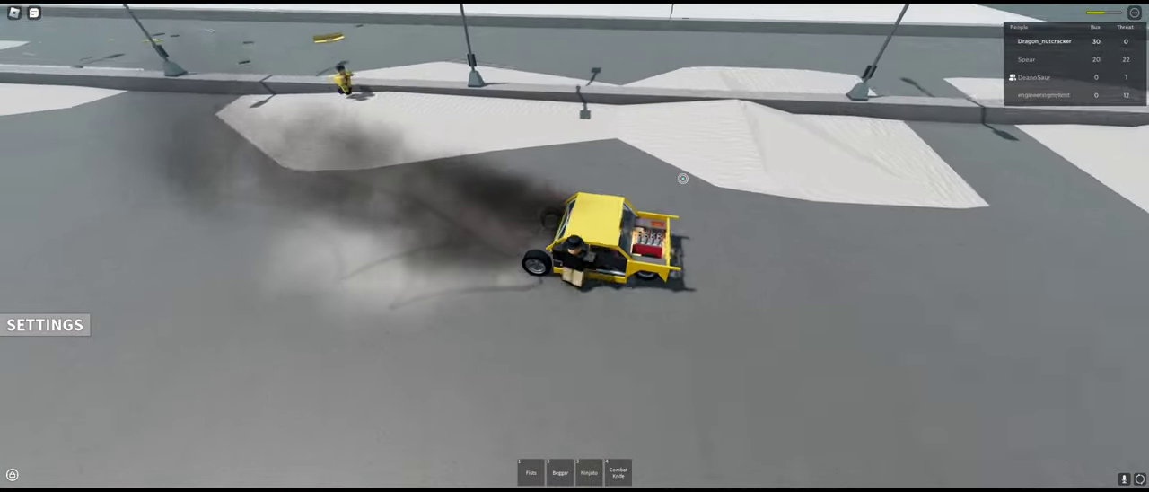
pyautogui.press('w')
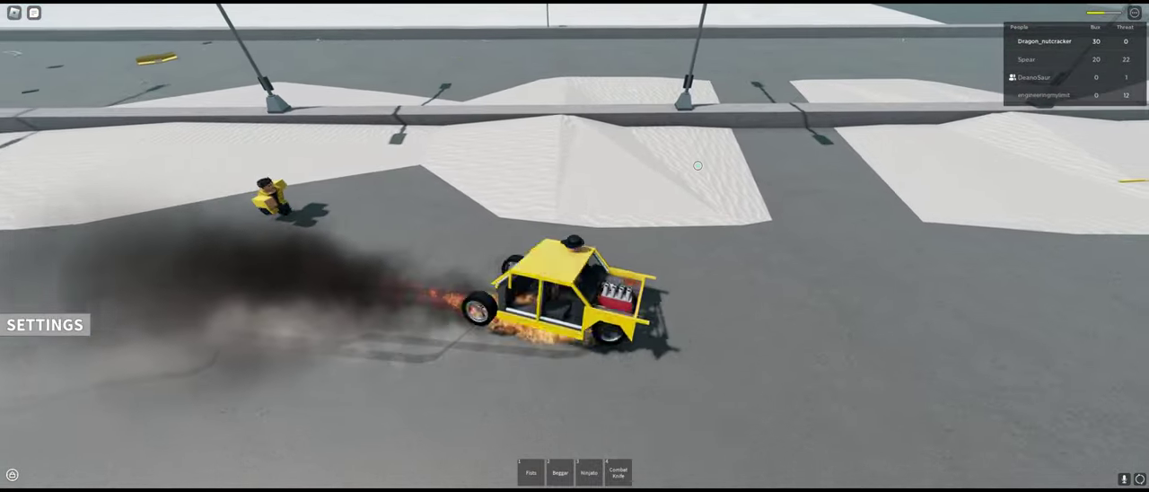
pyautogui.press('space')
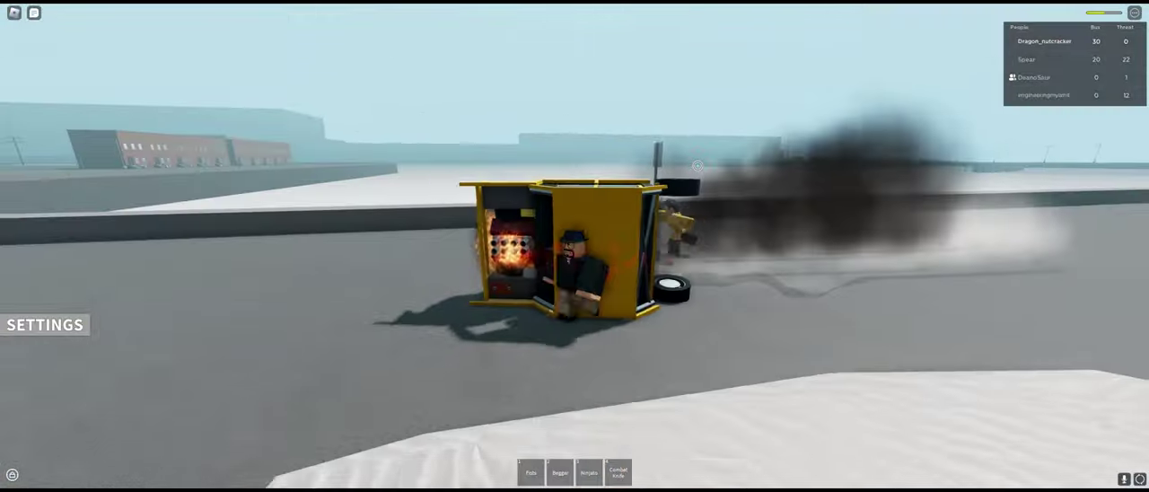